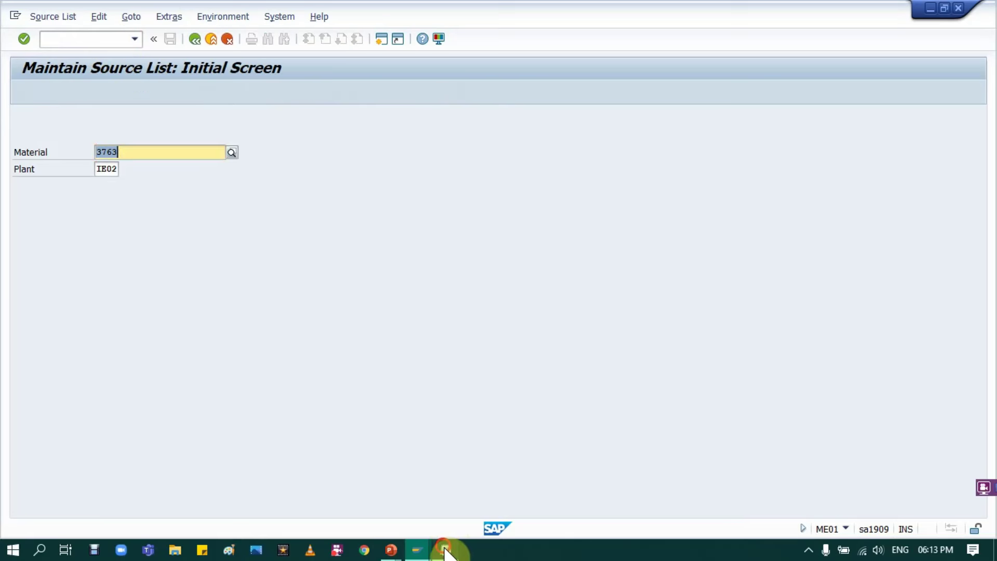
Step: Review the company code, plant, purchasing organization, four vendors and material listed in the Source List notes in Notepad
click(445, 550)
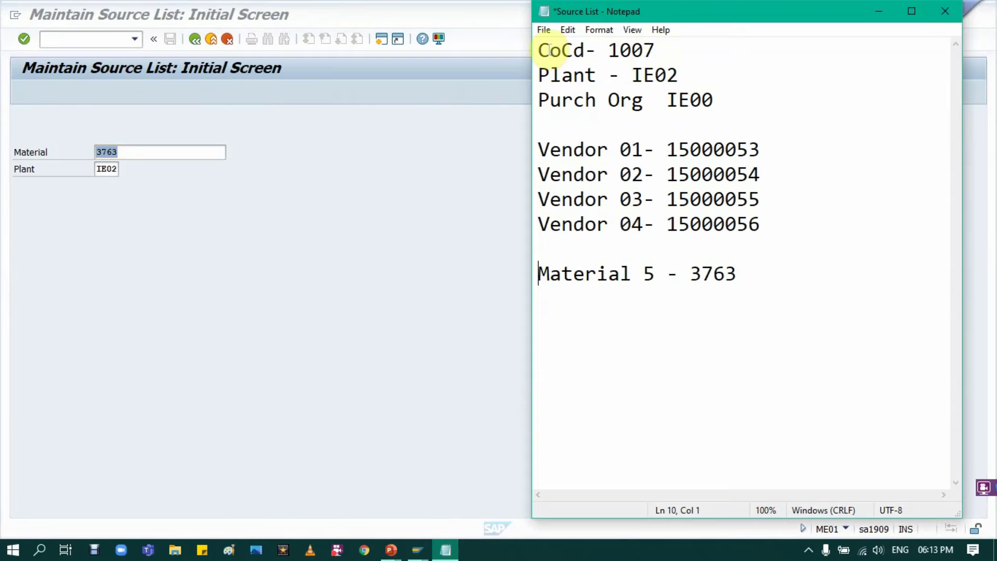
drag(541, 48, 762, 275)
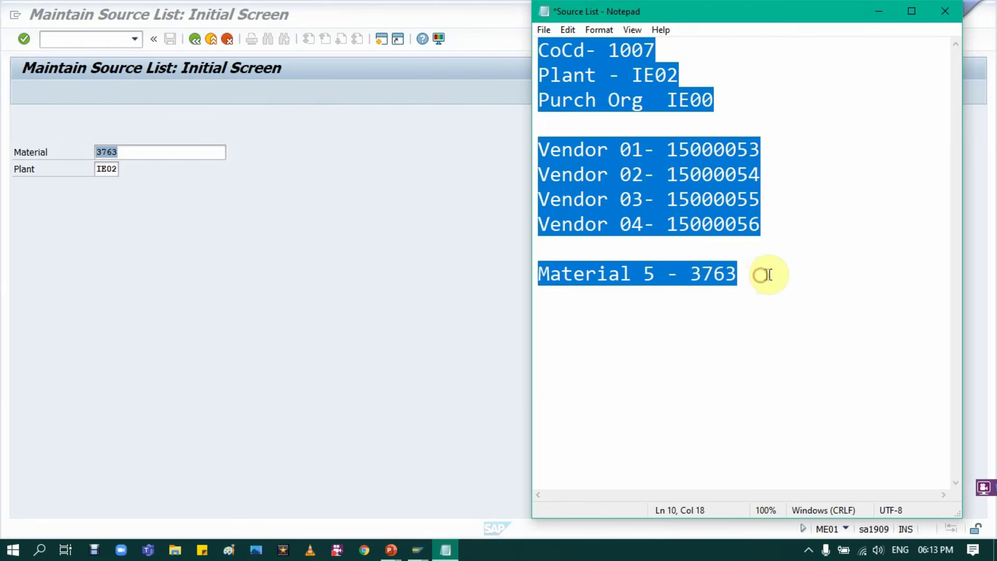
click(767, 253)
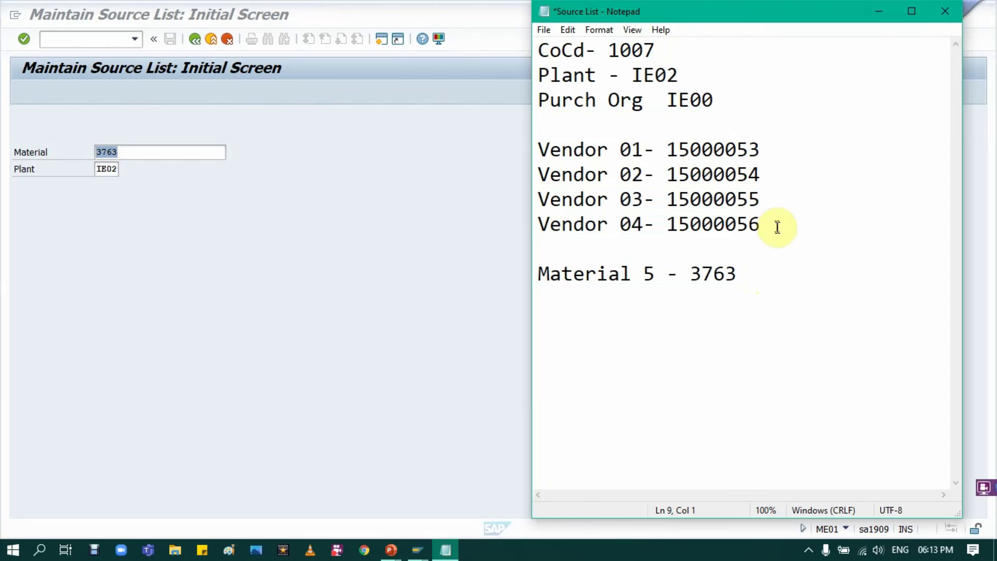
drag(775, 225, 541, 142)
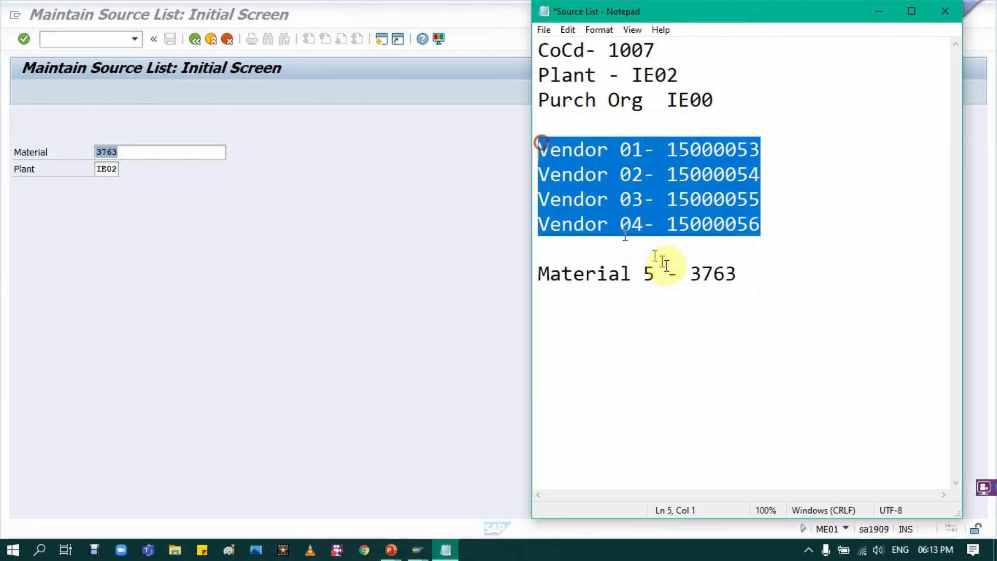
double_click(716, 272)
click(661, 206)
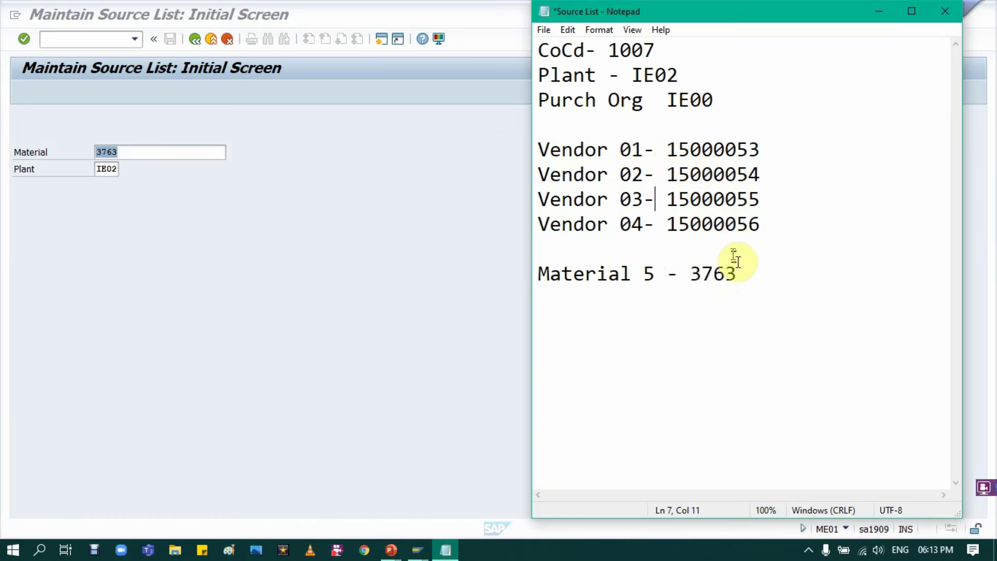
double_click(707, 273)
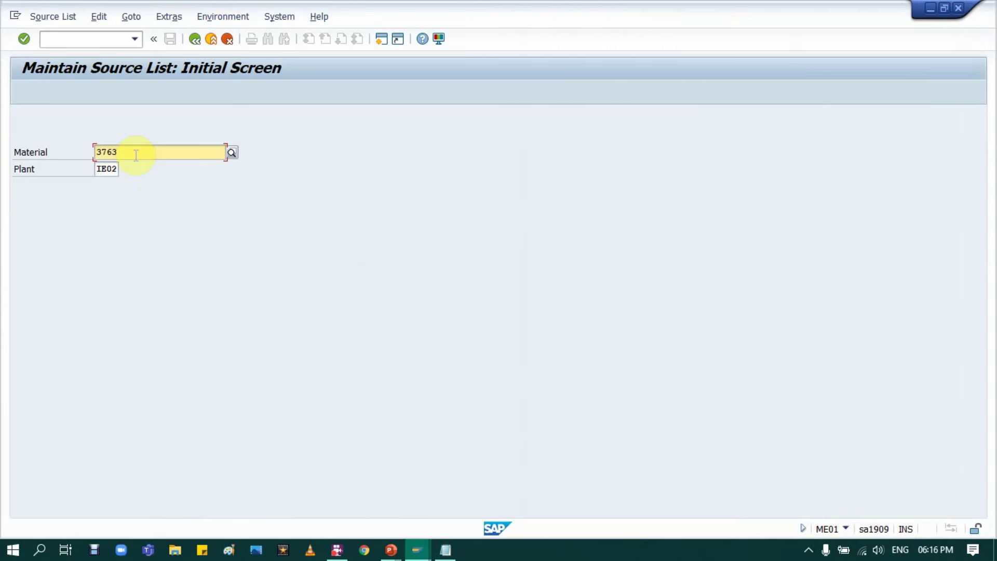
Step: Open the source list overview for material 3763 in plant IE02
click(112, 169)
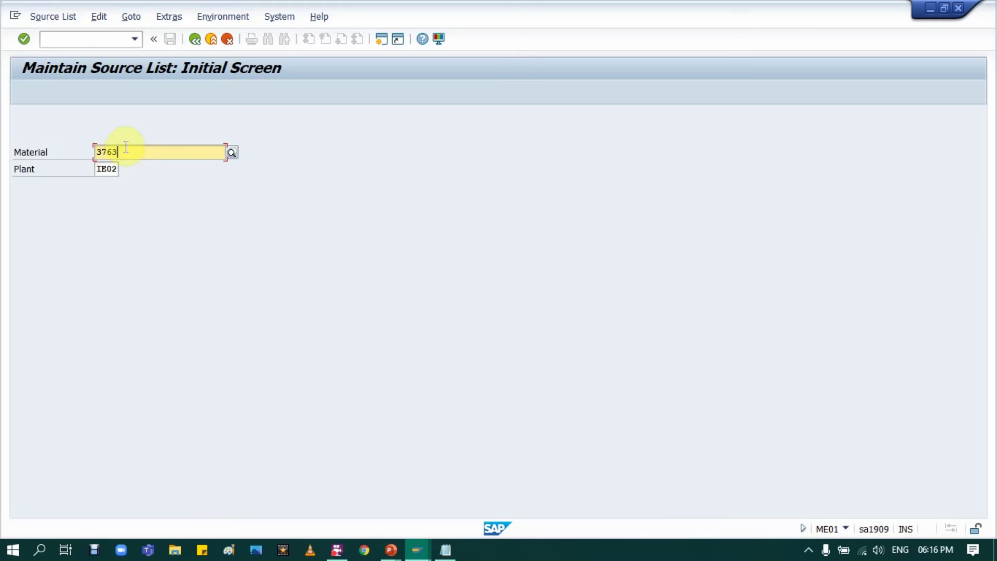
key(Return)
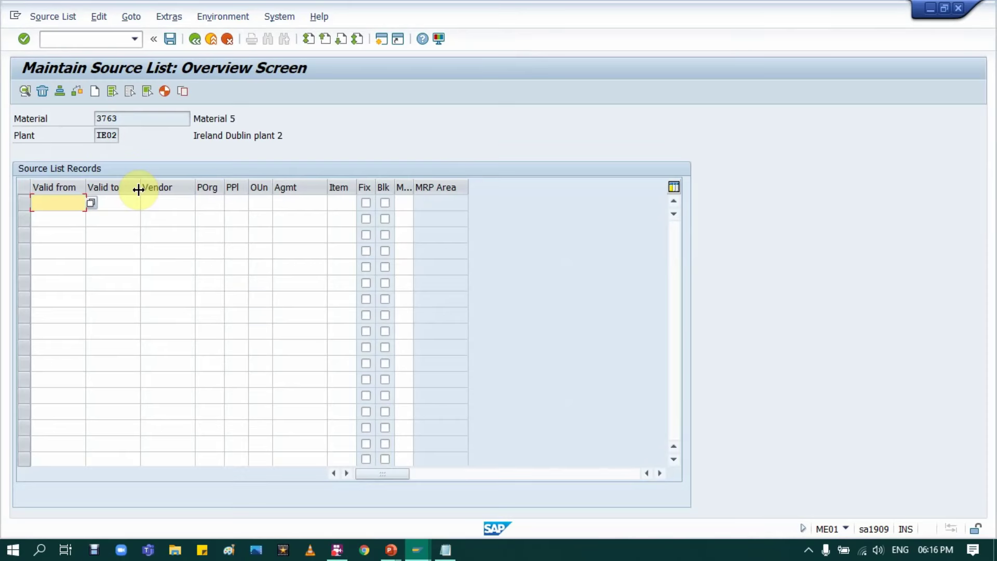
Step: Examine the source list record columns from the validity dates through agreement and item to MRP, widening the MRP column
click(53, 201)
click(105, 202)
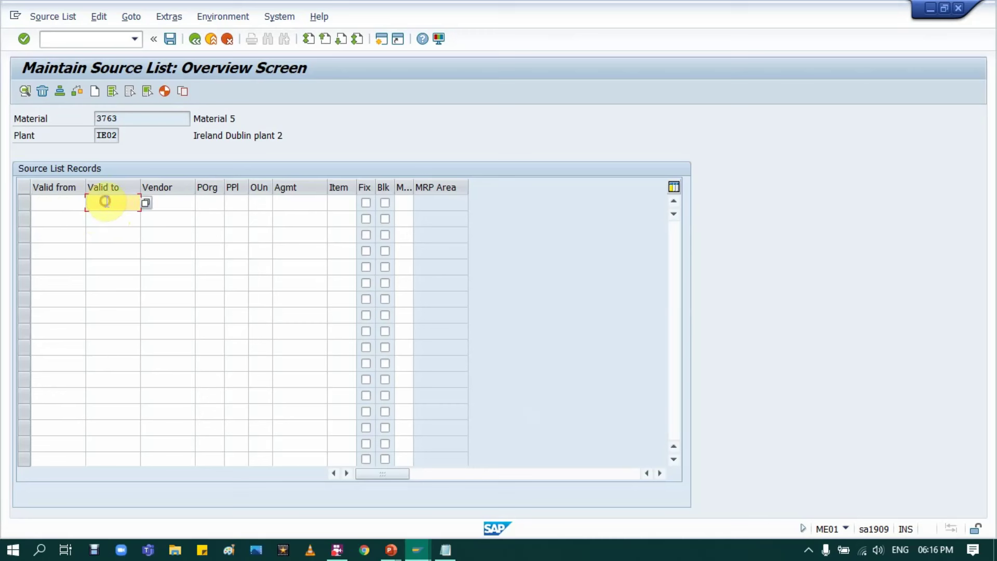
click(169, 204)
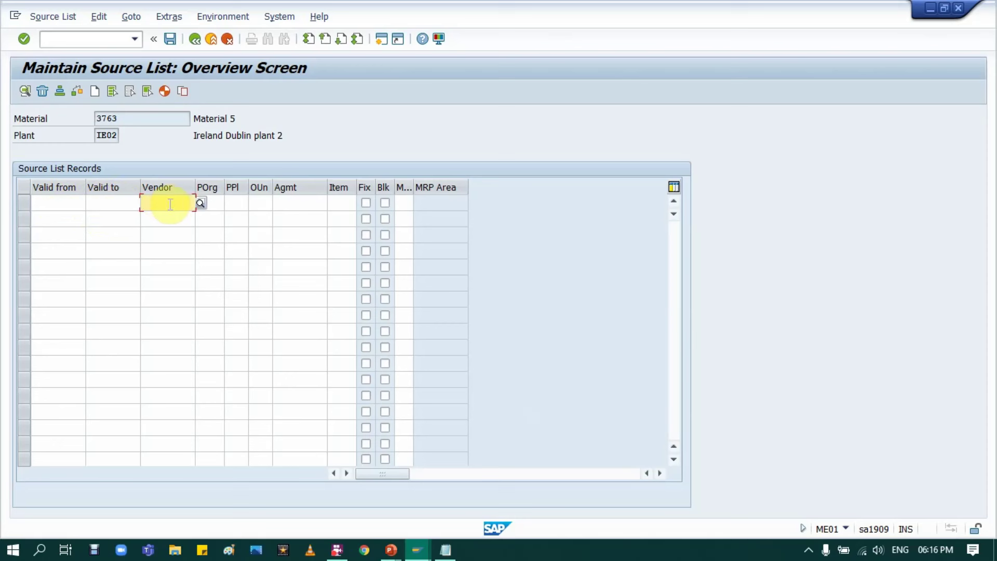
click(218, 202)
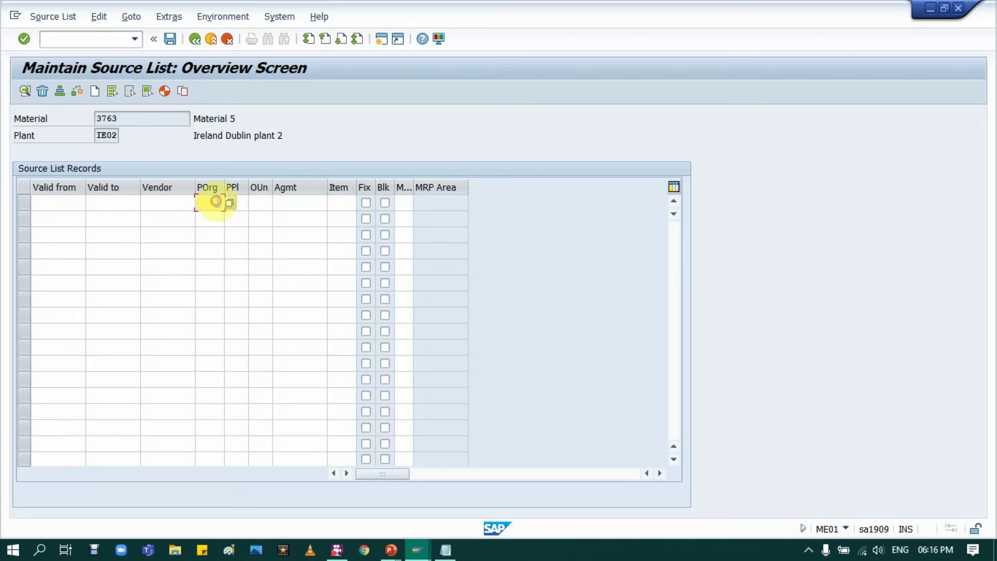
click(244, 202)
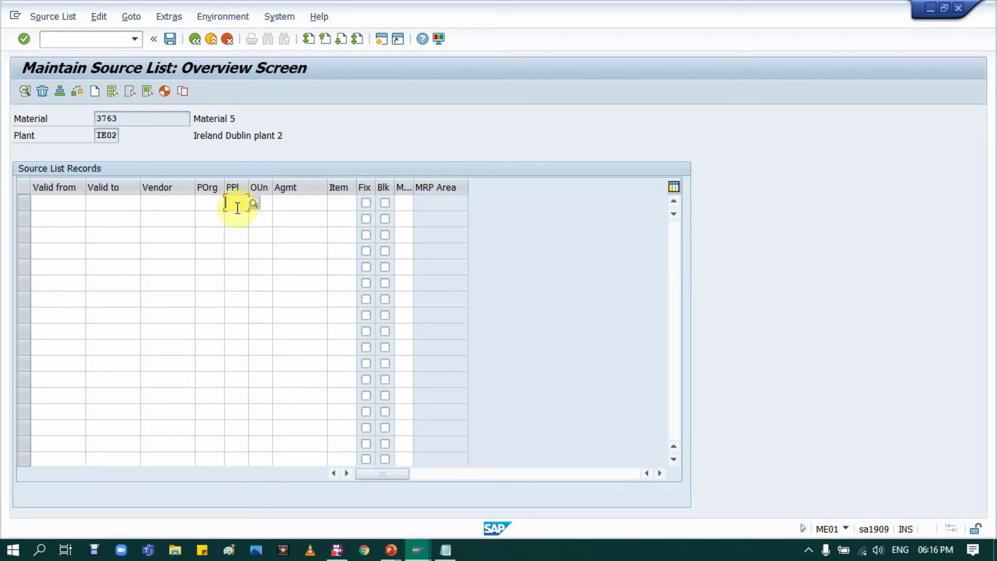
click(262, 203)
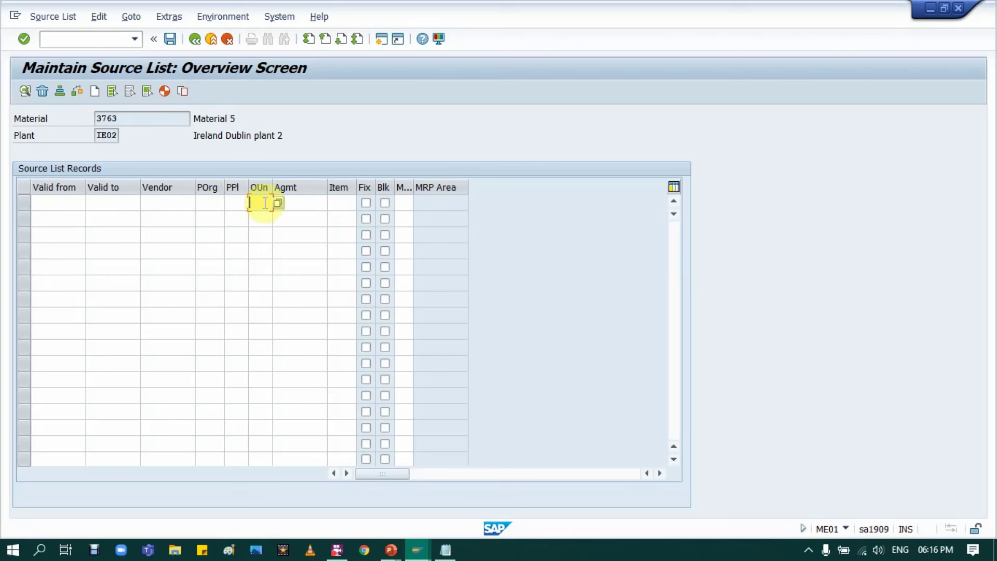
click(295, 202)
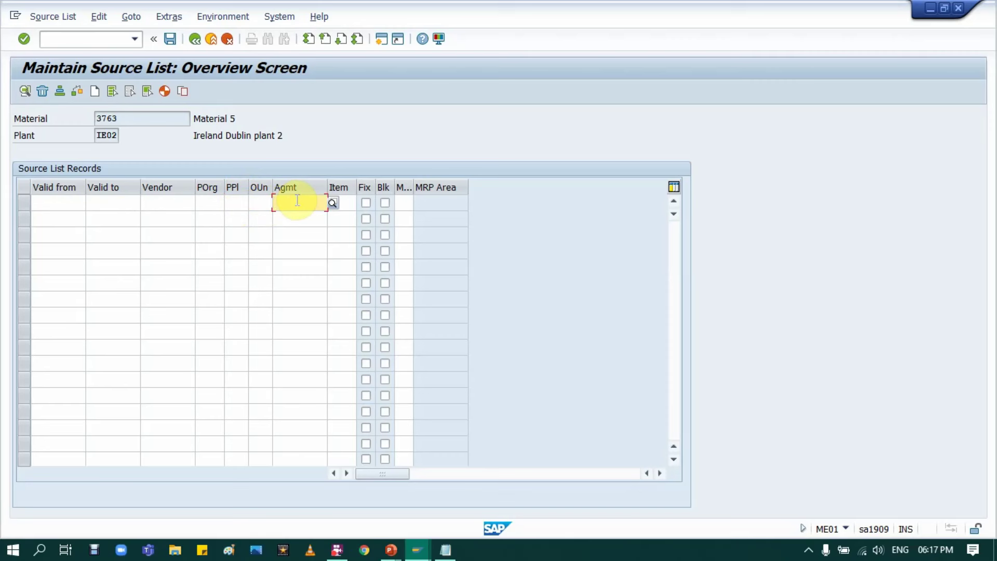
click(351, 203)
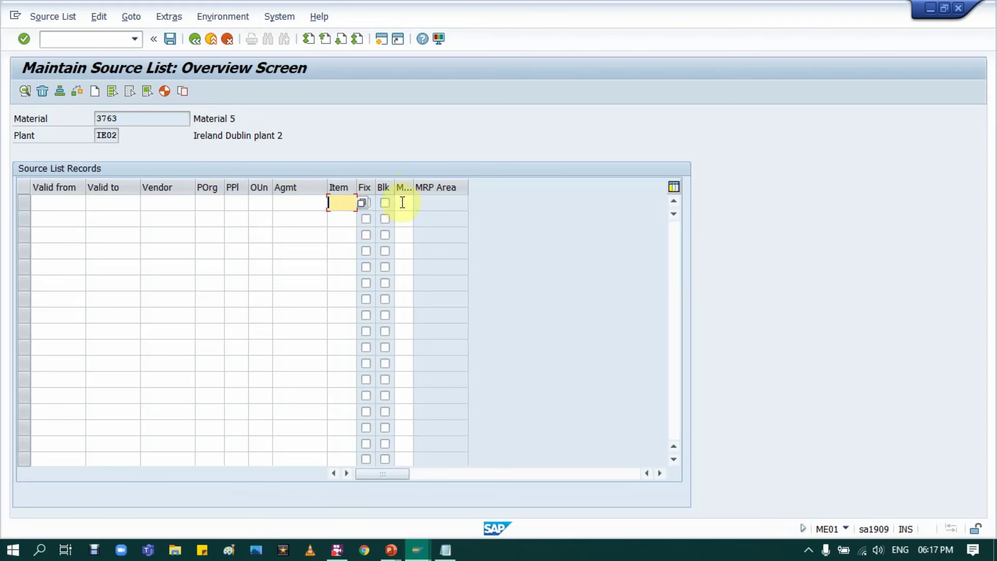
click(403, 202)
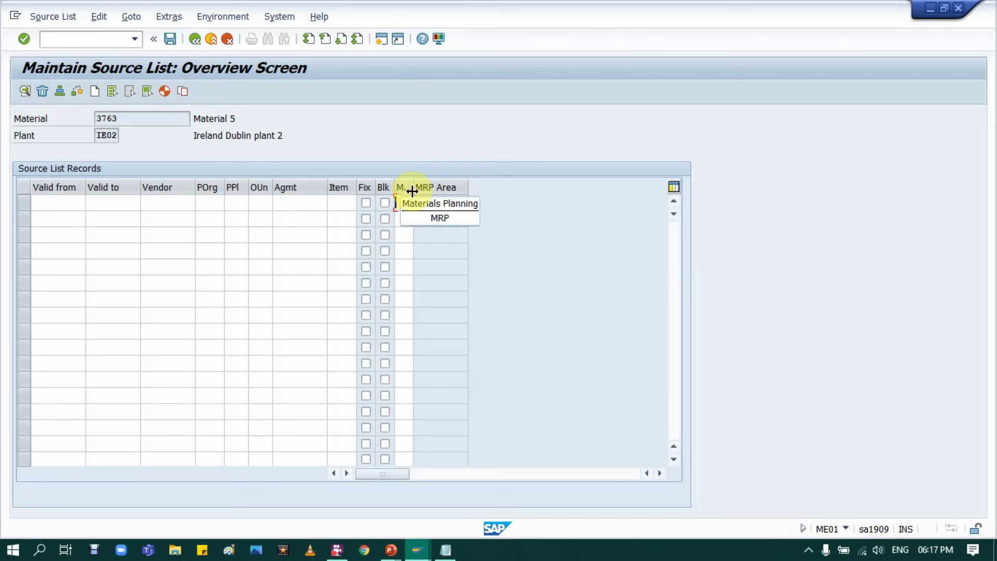
drag(414, 191, 450, 193)
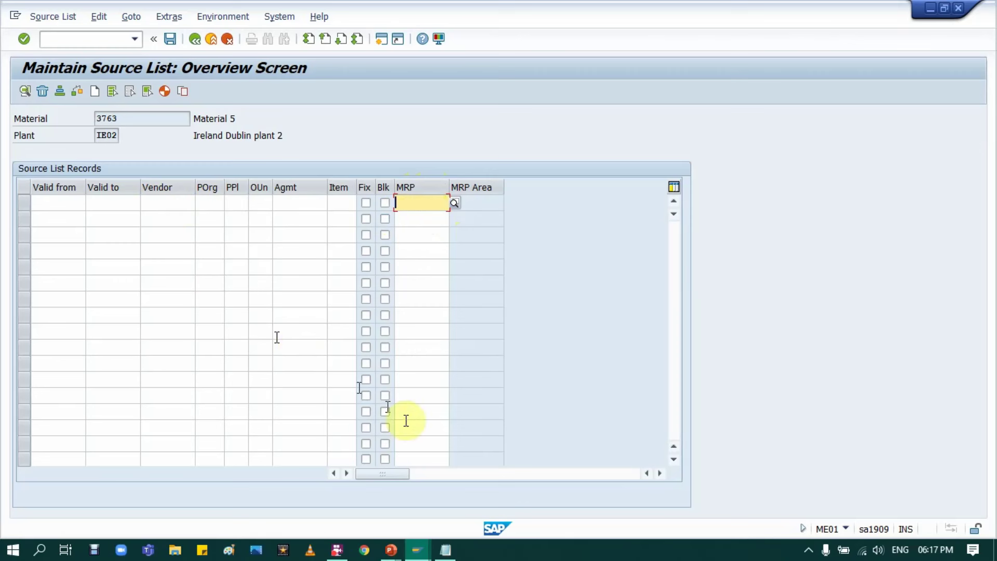
Step: Copy Vendor 01's number from the Source List notes in Notepad into the vendor field of the first source list record
click(445, 551)
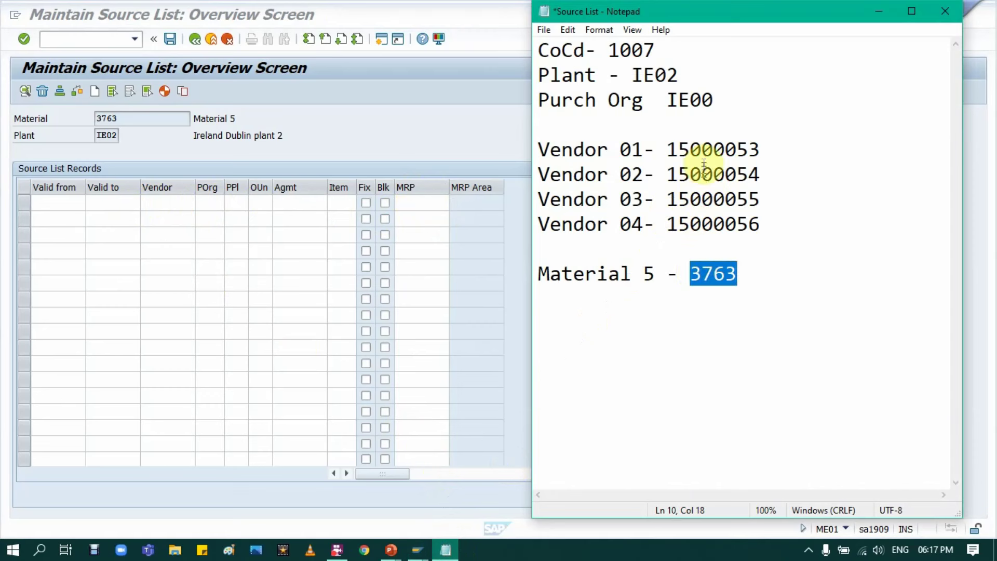
click(715, 274)
double_click(716, 275)
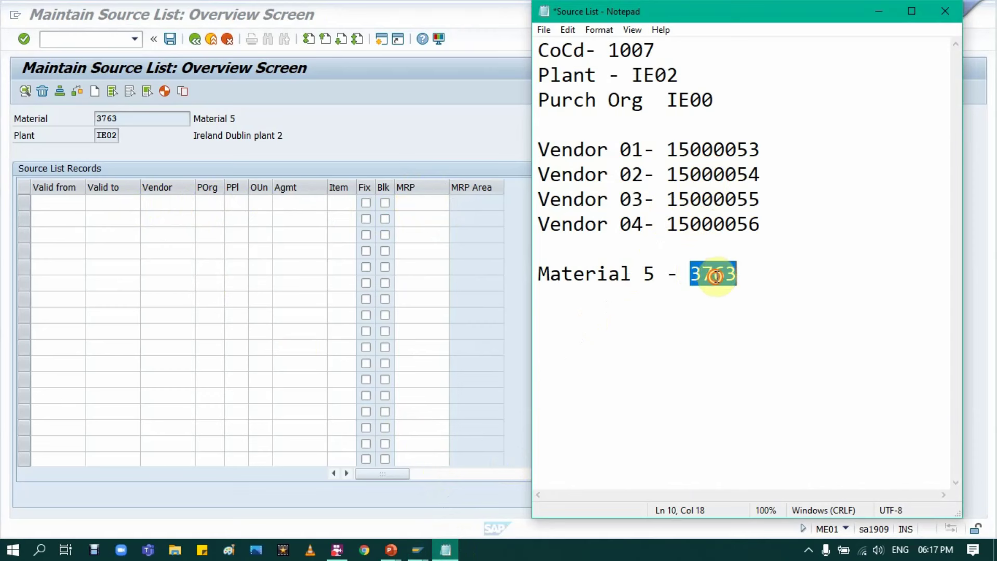
double_click(723, 149)
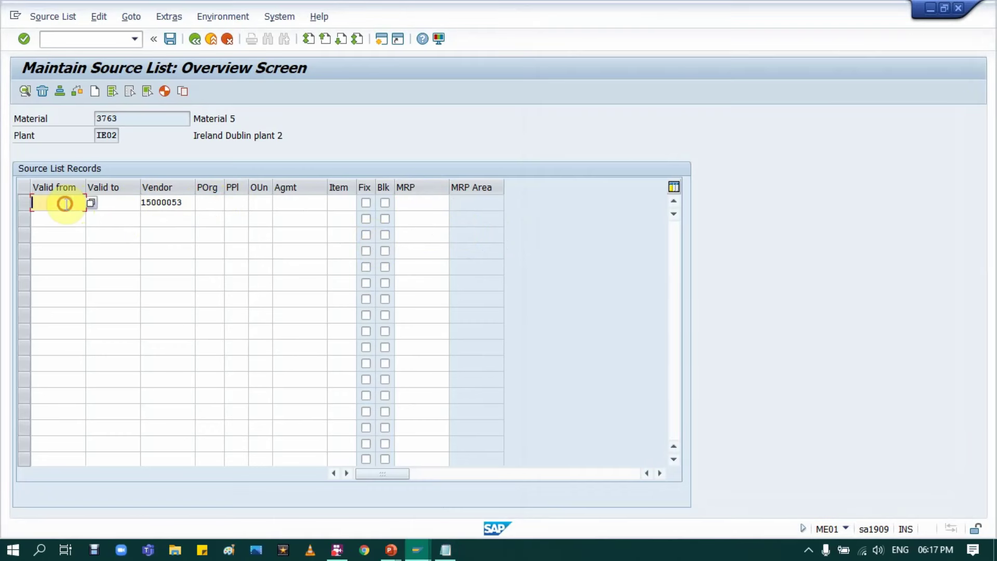
Step: Set the first record's validity period from 01.04.2021 to 31.03.2022
click(64, 202)
click(67, 223)
click(113, 207)
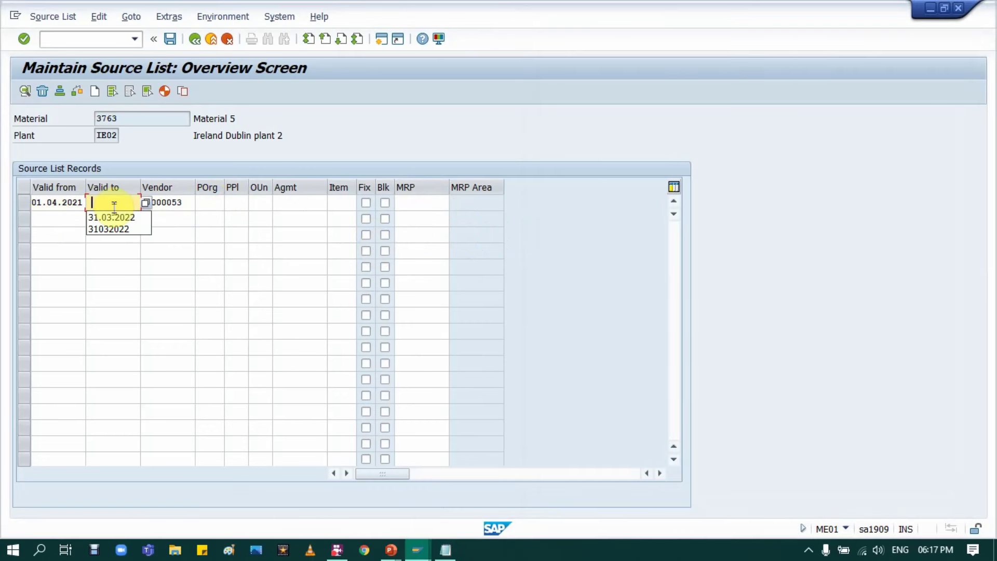
click(114, 216)
Step: Complete the record with purchasing organization IE00 and order unit EA, and save the source list
click(210, 204)
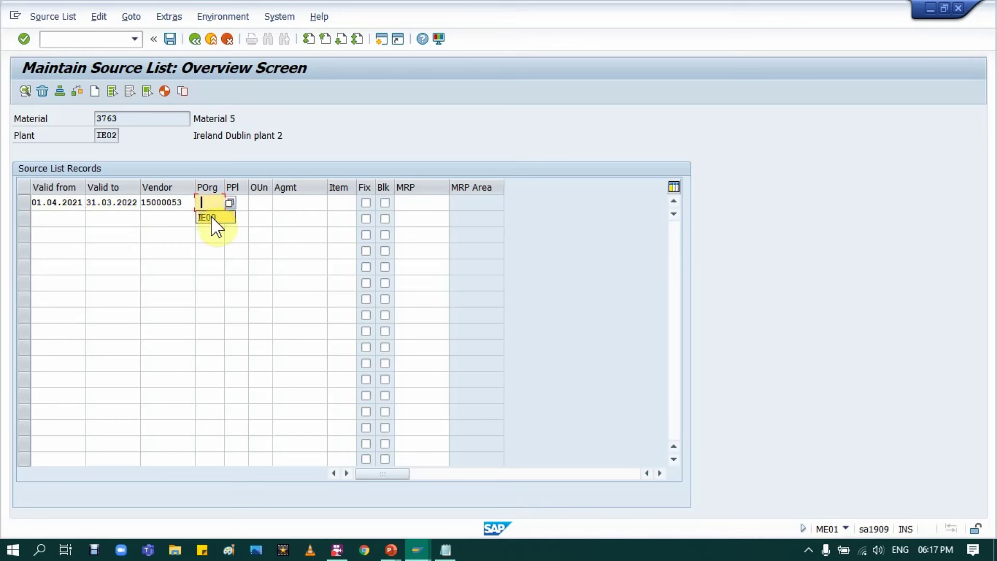
click(211, 216)
click(243, 202)
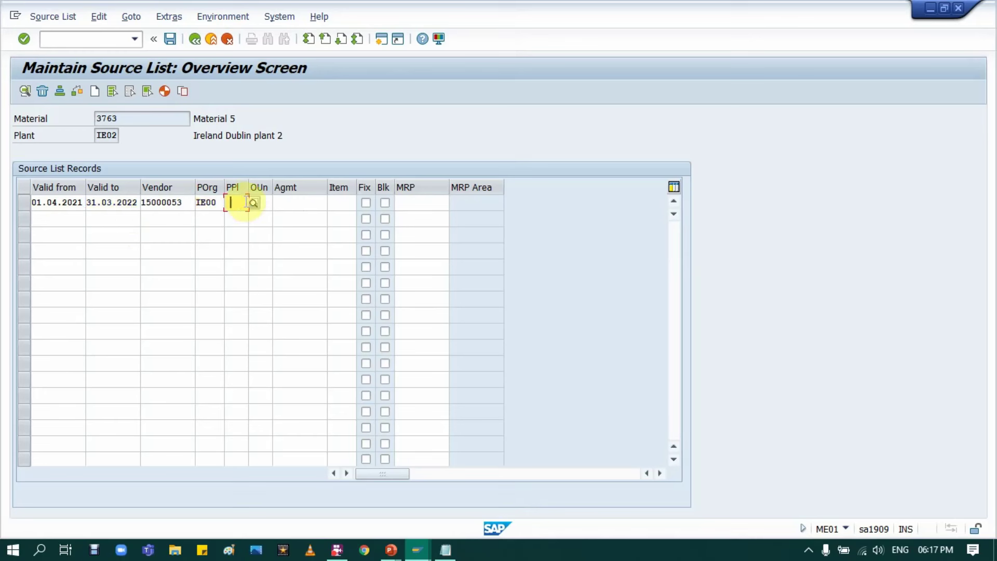
click(262, 204)
text(EA)
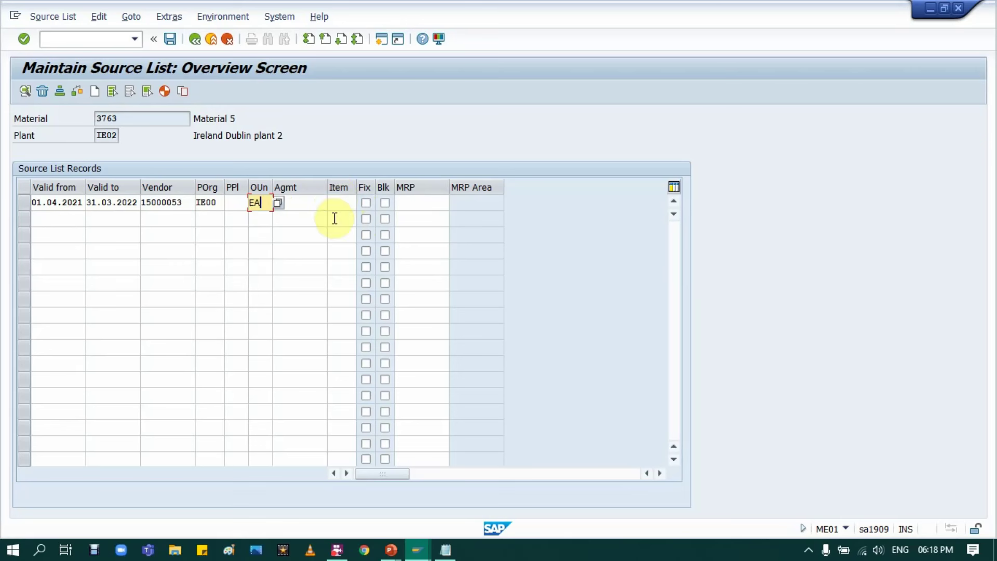
key(Return)
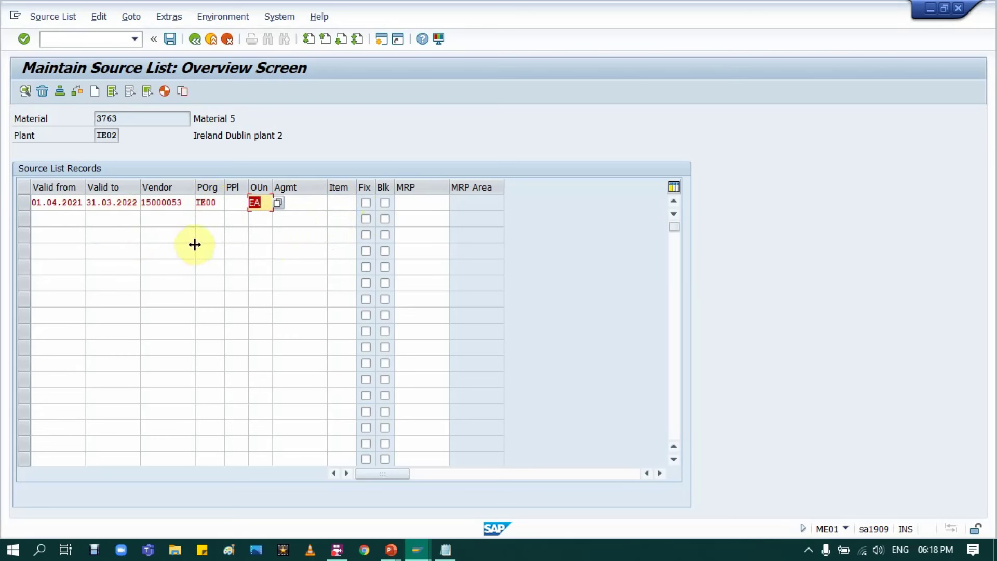
click(170, 42)
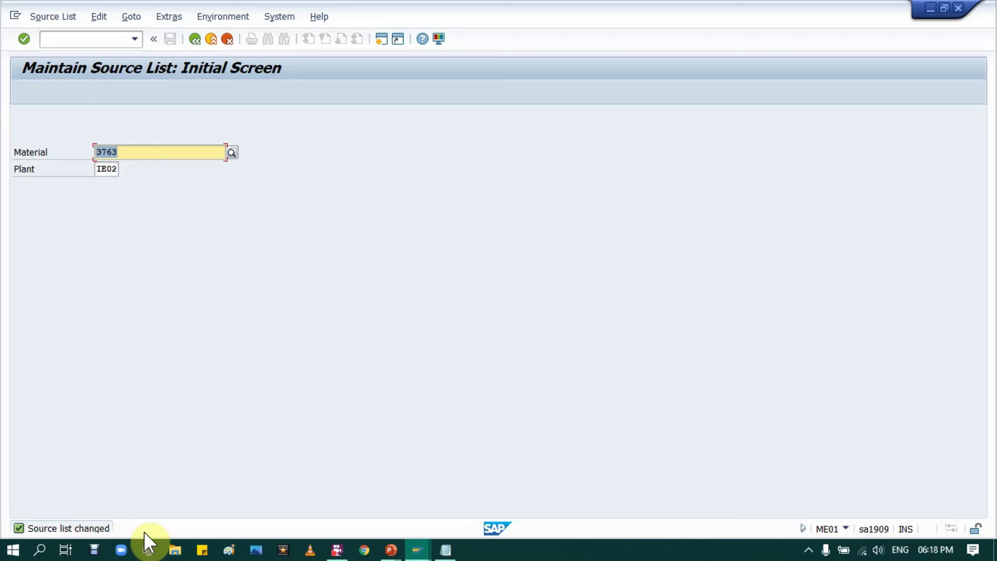
Step: Restart transaction ME01, check the saved source list record of material 3763 in plant IE02, and return to the initial screen
click(198, 42)
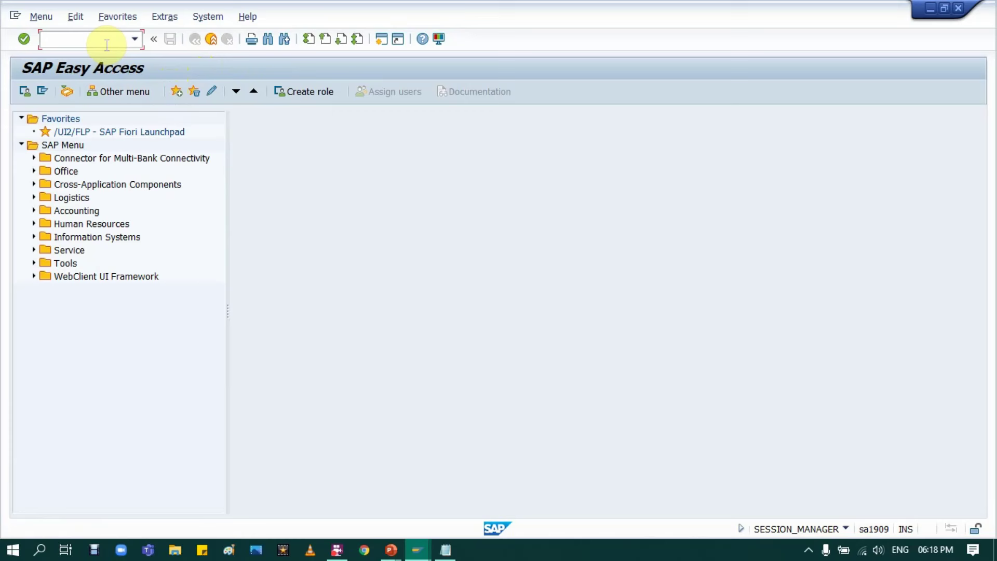
text(ME01)
key(Return)
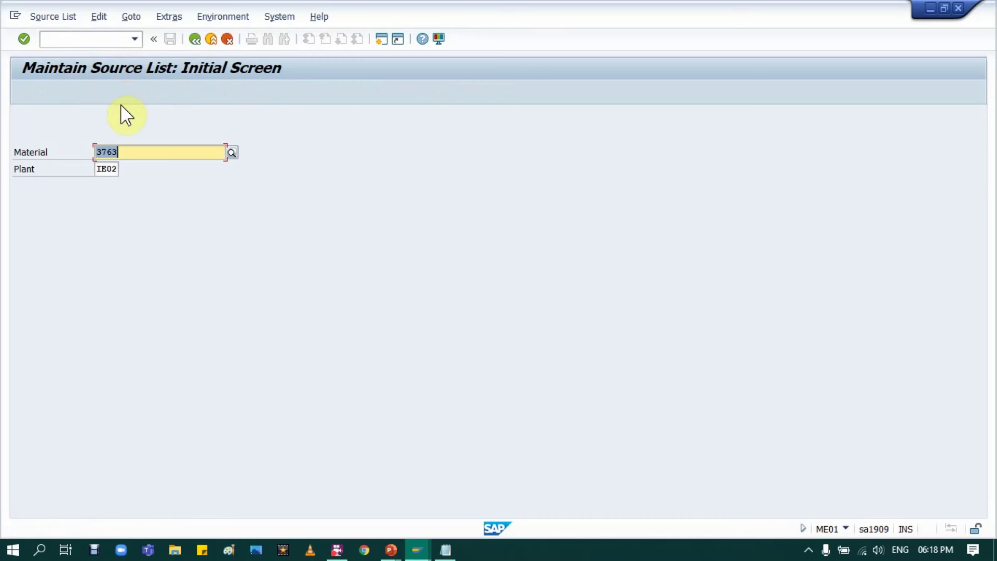
key(Return)
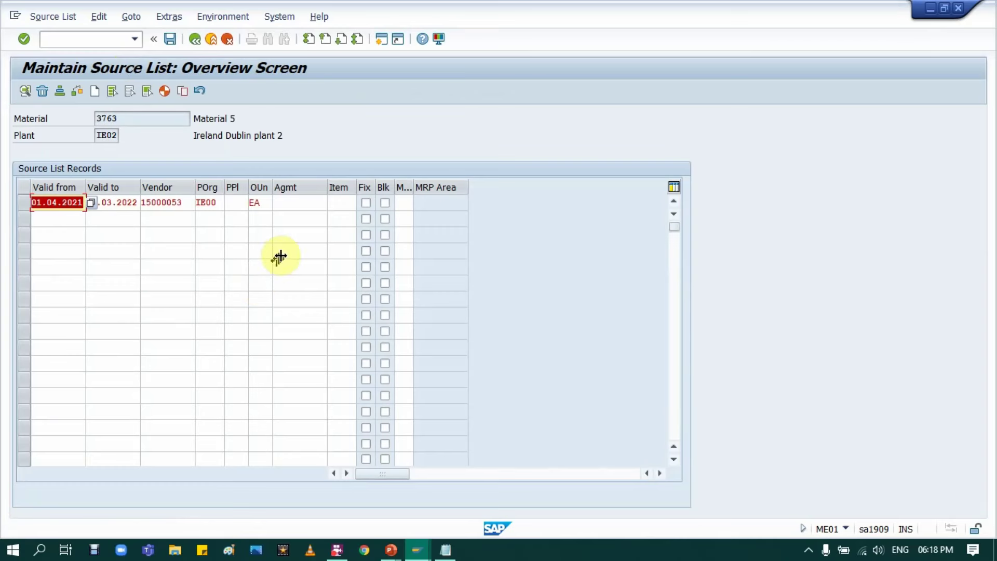
click(313, 203)
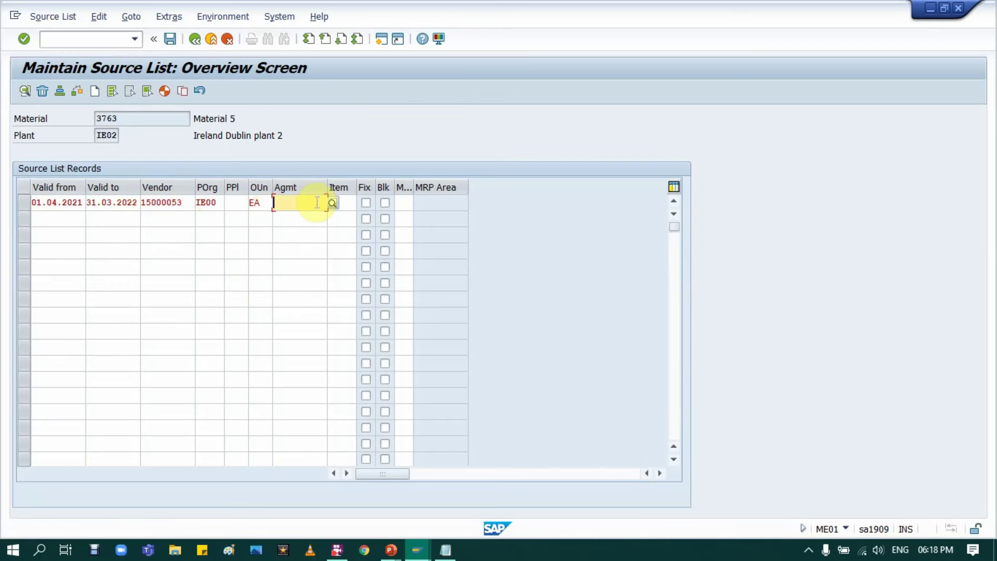
click(199, 40)
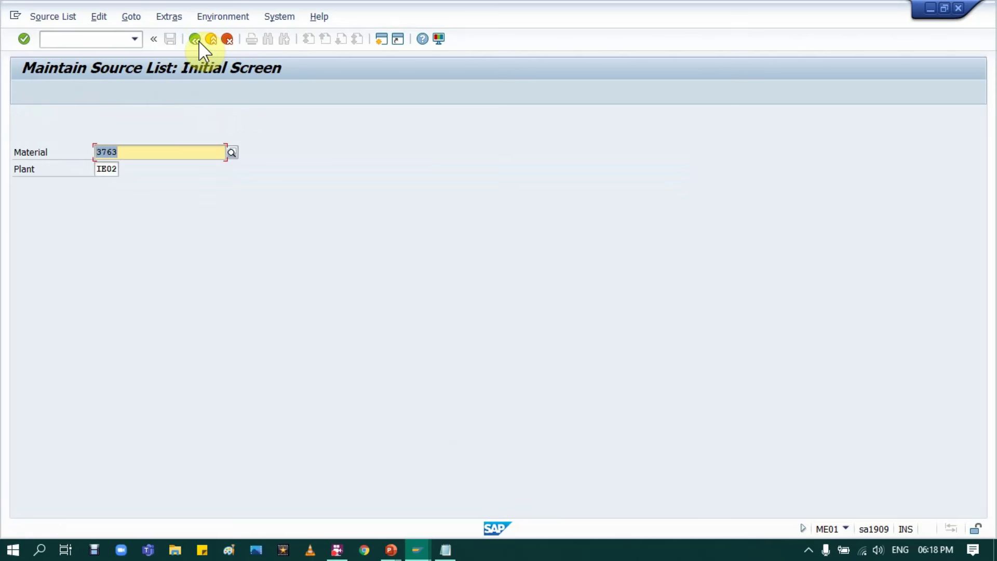
Step: Start transaction ME51N in a new session to create a purchase requisition
click(382, 38)
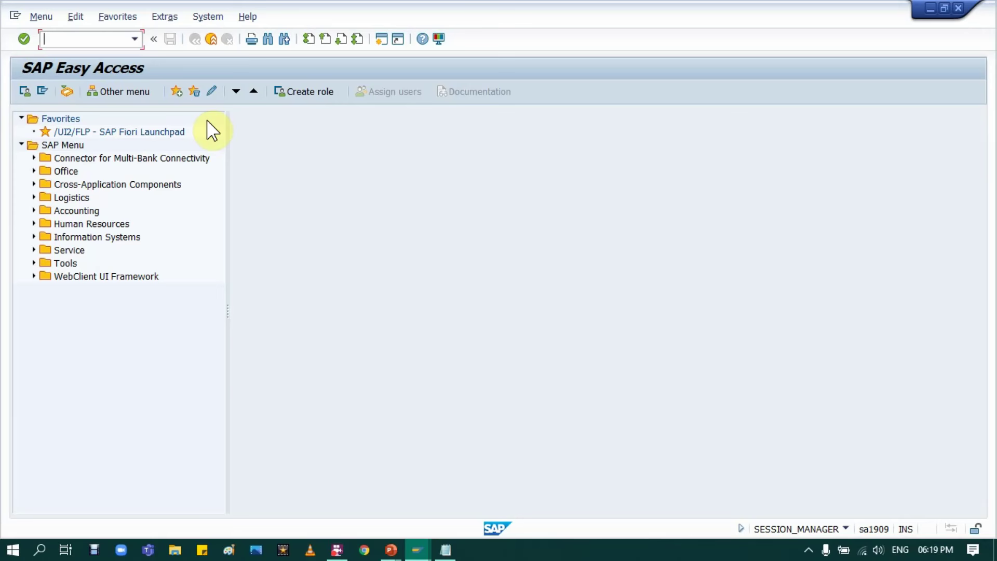
click(92, 38)
text(ME51N)
key(Return)
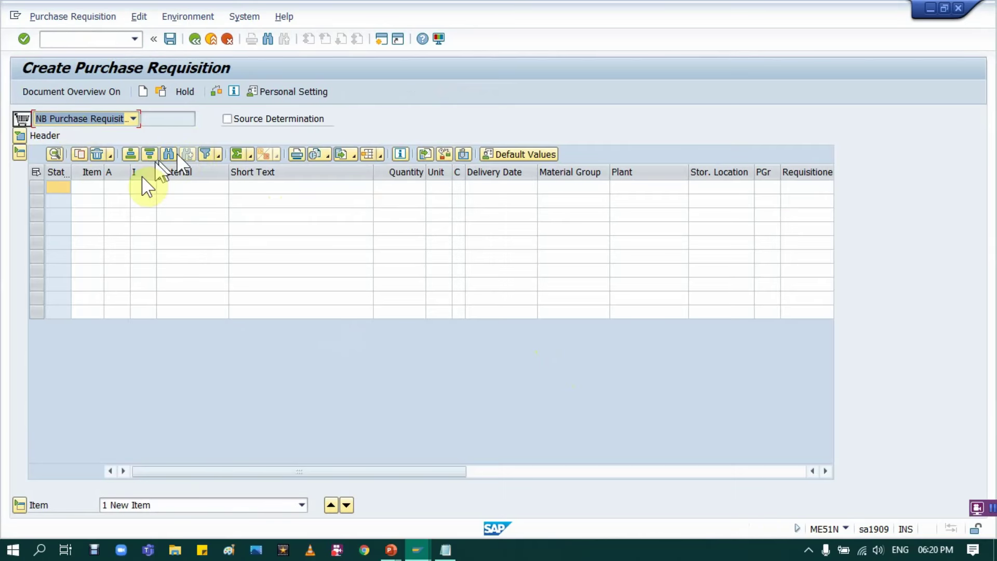
Step: Enter a requisition item for material 3763 with quantity 10 EA and delivery date 31.05.2021
click(210, 189)
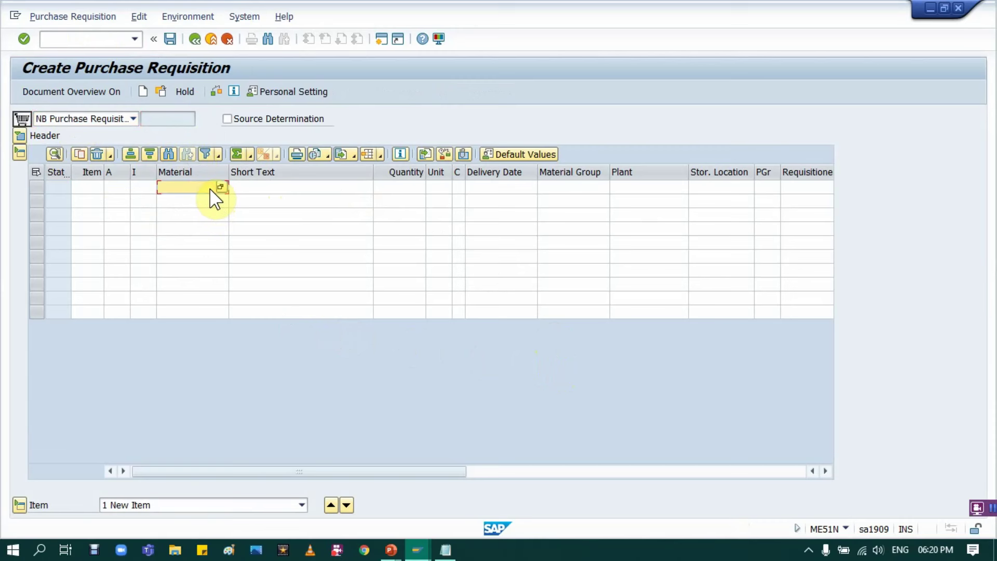
text(37)
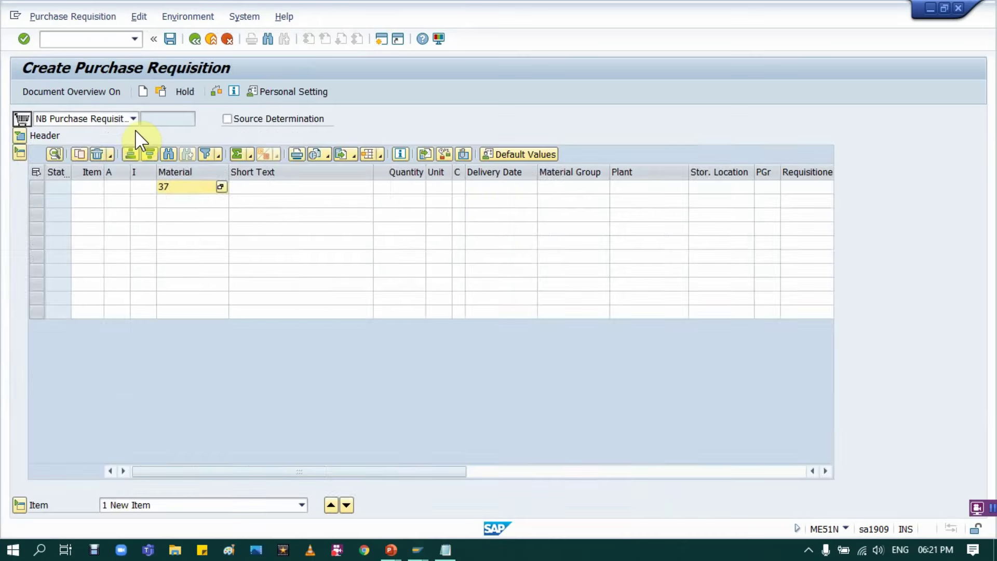
text(63)
key(Tab)
text(10)
key(Tab)
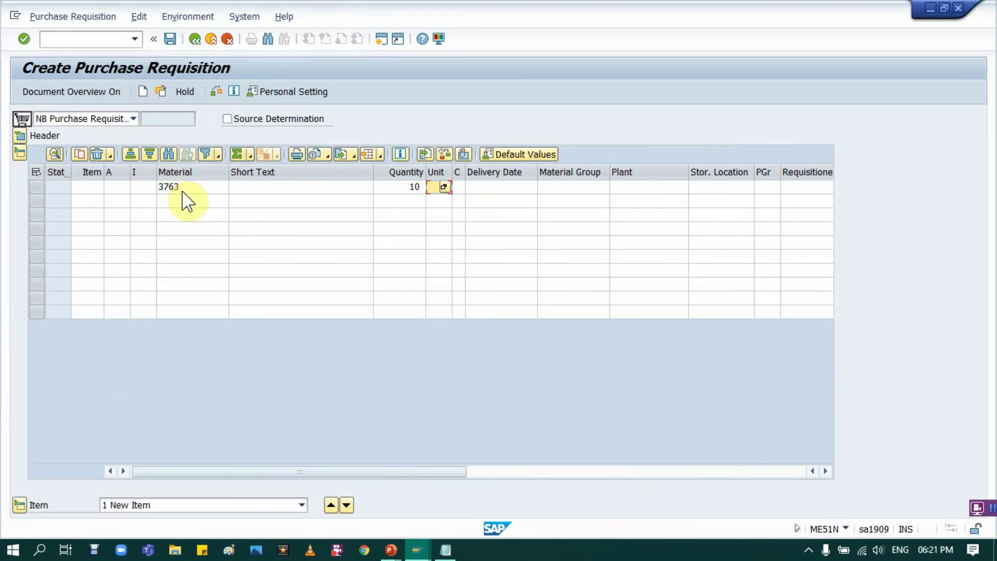
text(EA)
key(Tab)
key(Tab)
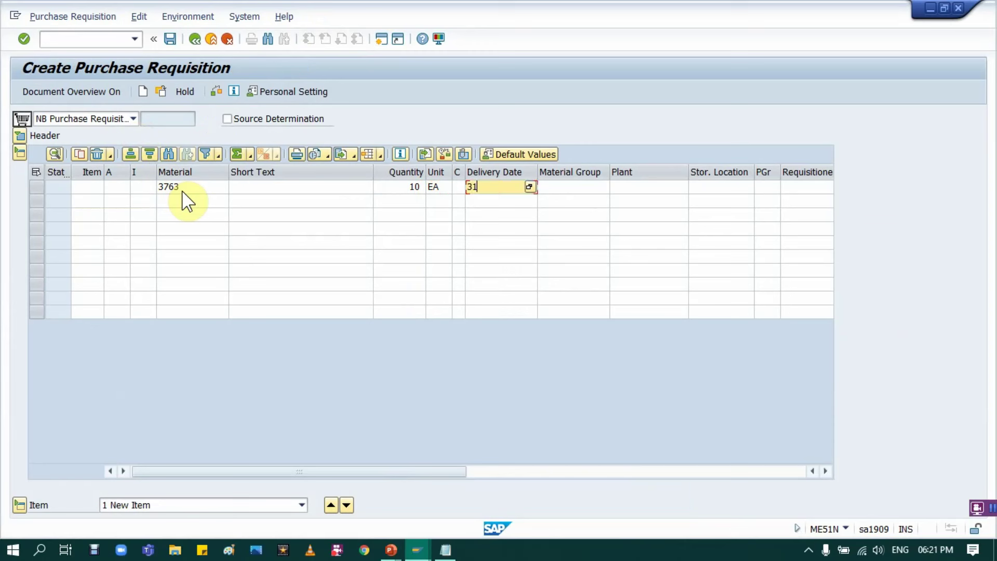
key(Tab)
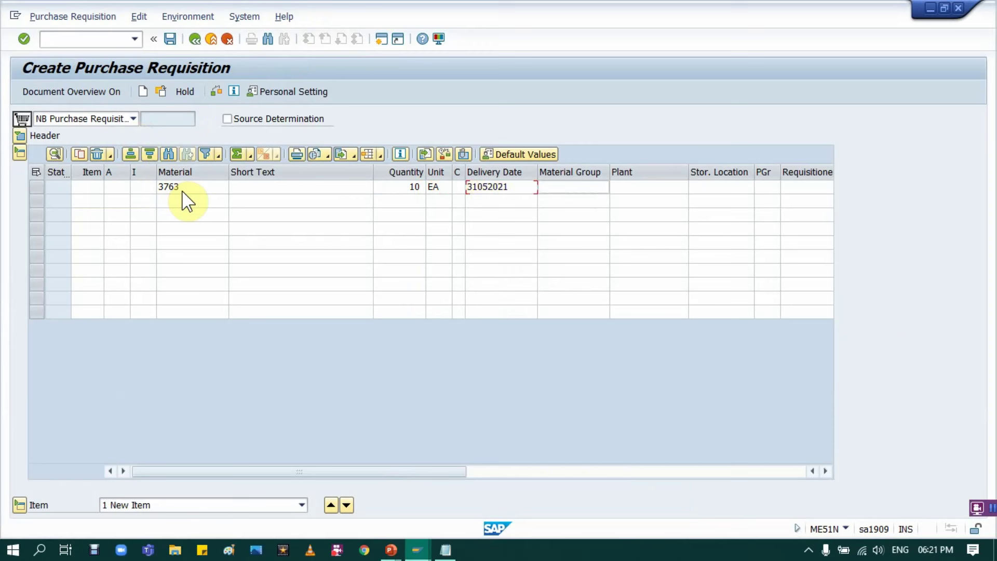
Step: Complete the requisition item with material group 01, plant IE02, storage location RMSL and purchasing group 001
key(Tab)
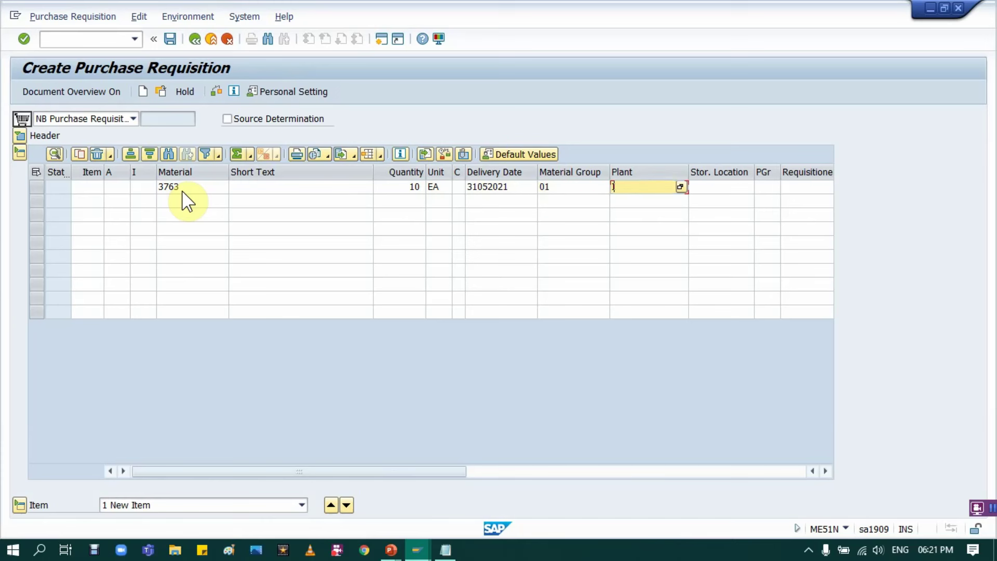
key(Tab)
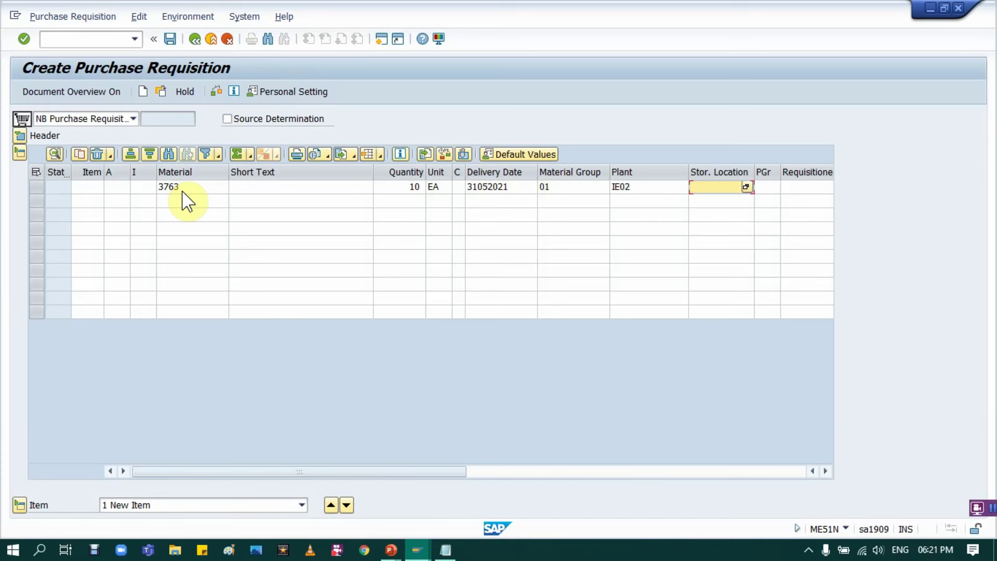
text(RMSL)
key(Tab)
text(00)
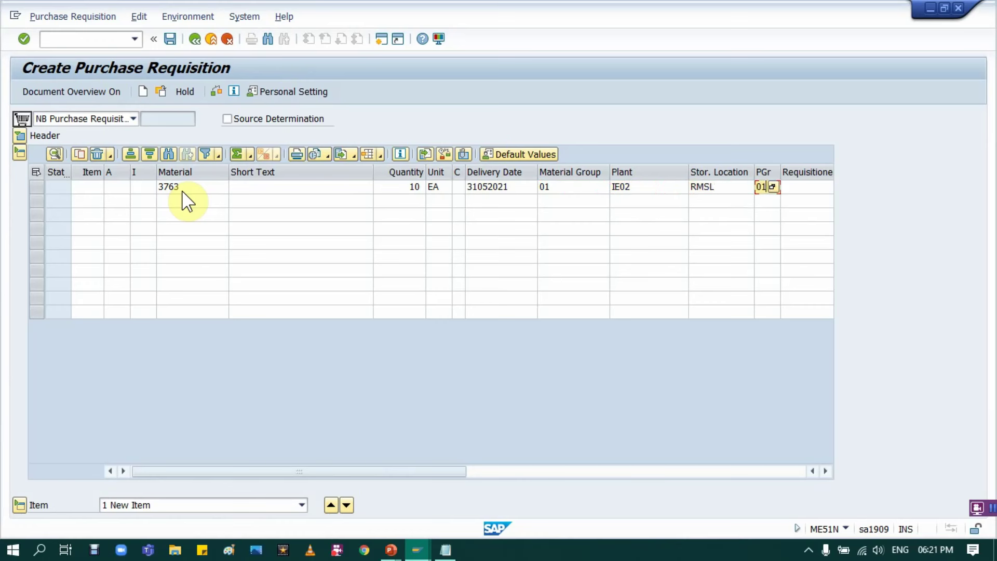
text(1)
key(Return)
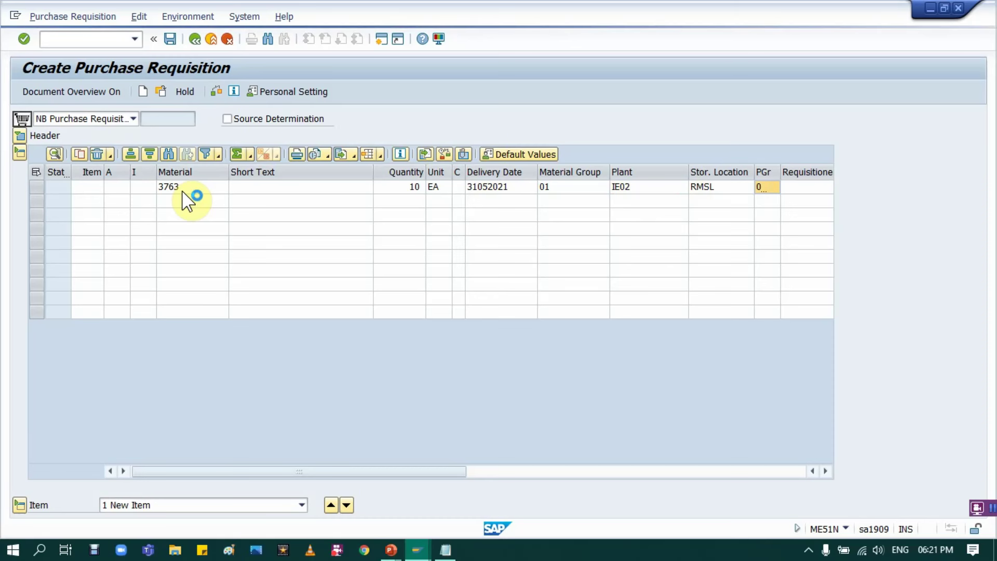
Step: Check the requisition with source determination activated and leave the transaction without saving
click(227, 119)
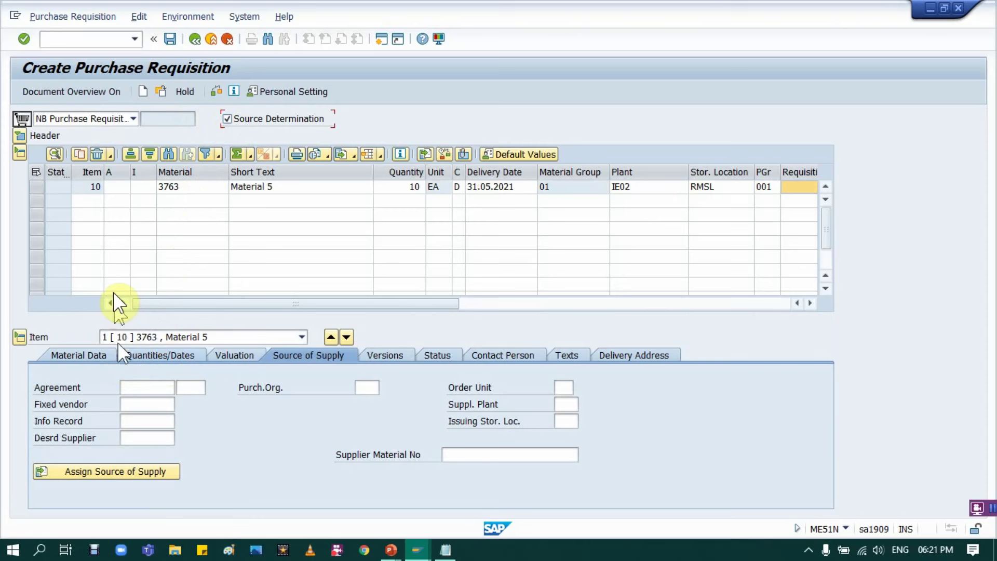
click(220, 92)
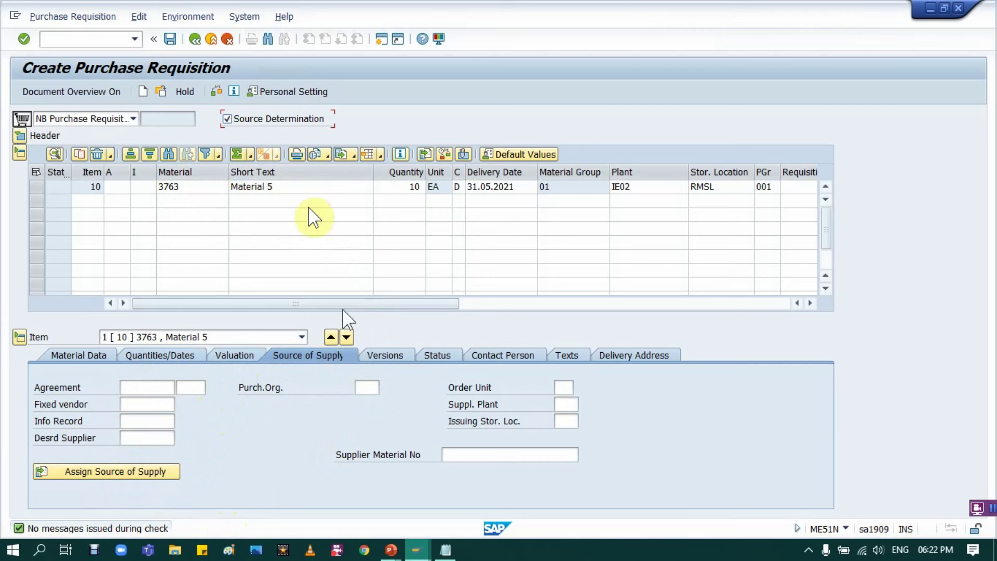
click(211, 40)
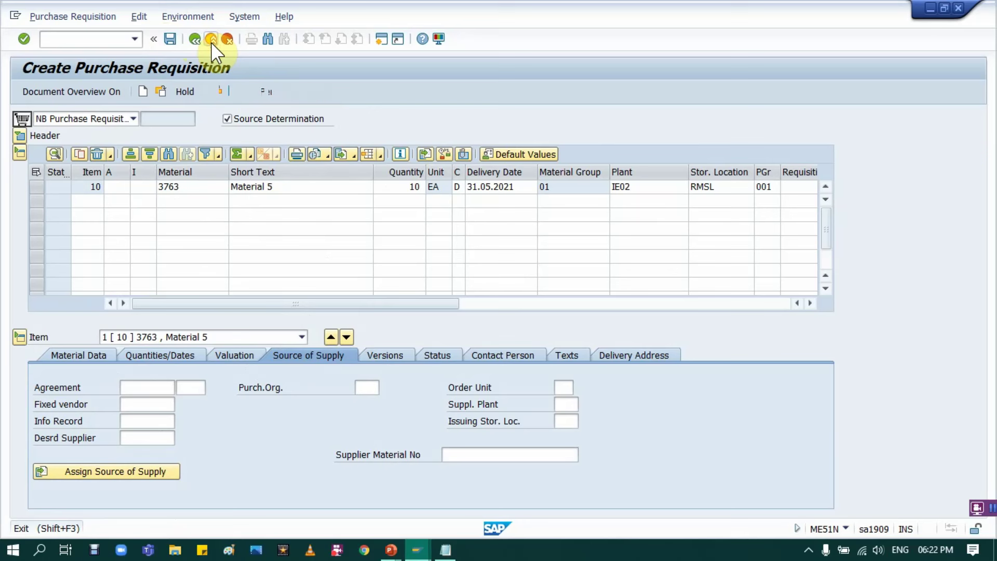
click(258, 277)
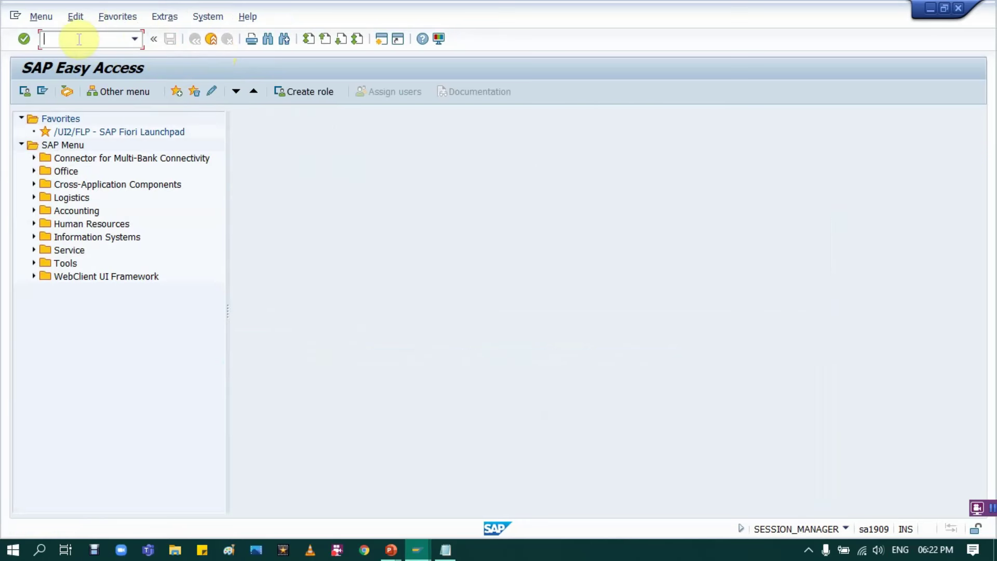
Step: Start transaction ME11 for material 3763, with the vendor 01 number copied from the Notepad list and purchasing organization IE00
click(84, 40)
text(ME11)
key(Return)
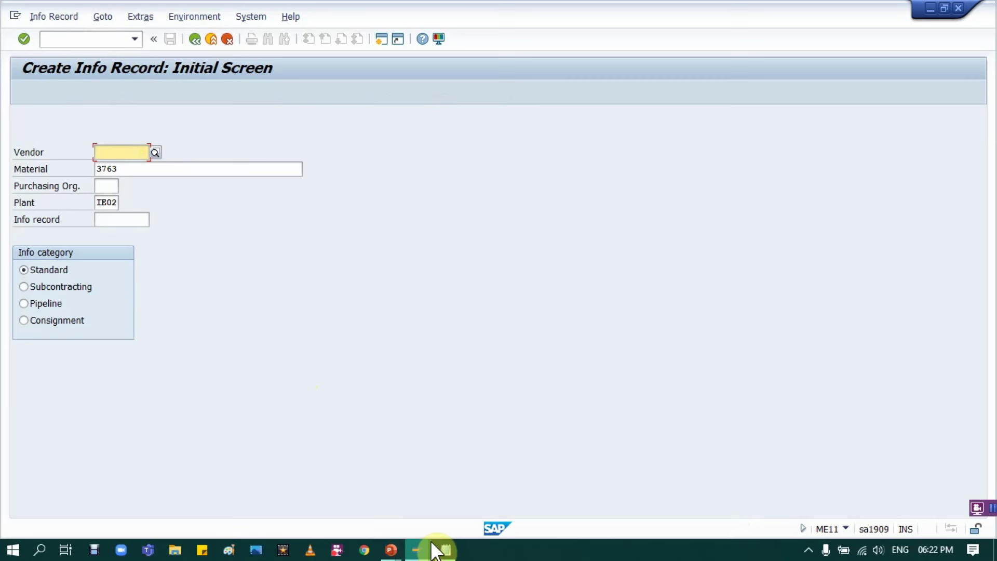
click(447, 551)
double_click(712, 150)
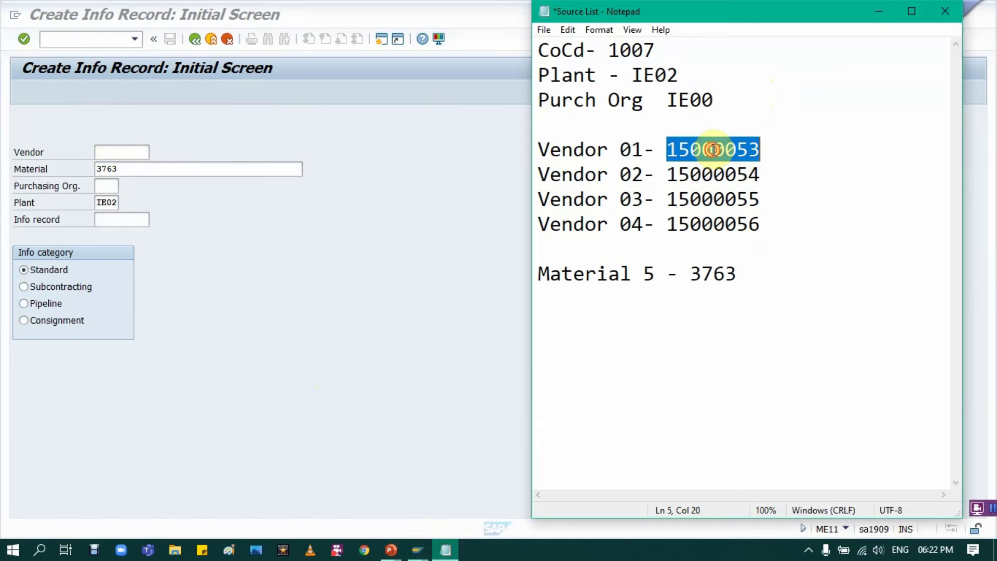
click(104, 183)
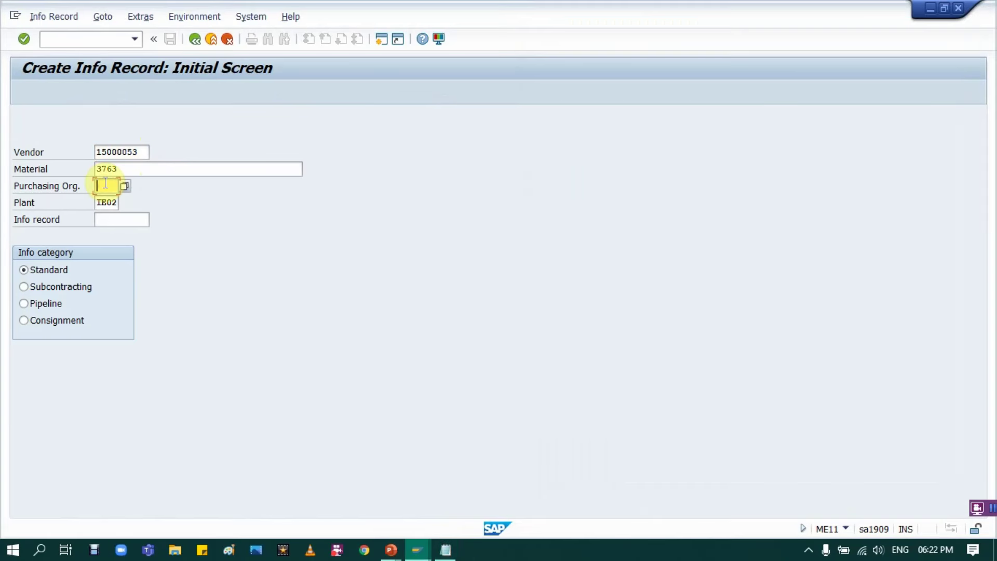
text(IE00)
key(Return)
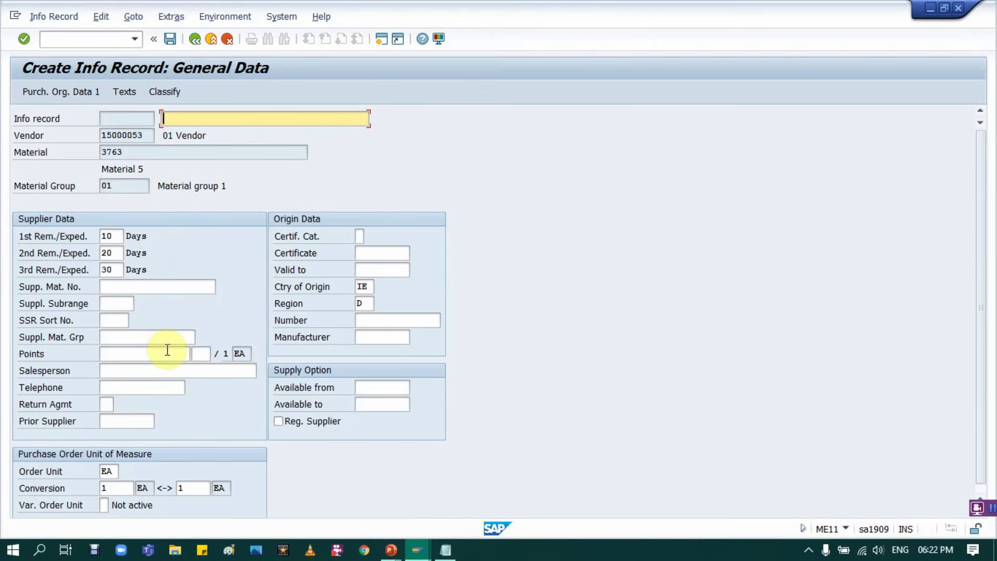
Step: Set the info record's planned delivery time to 2 days and its tax code to V0 in the purchasing organization data
scroll(168, 349, down, 1)
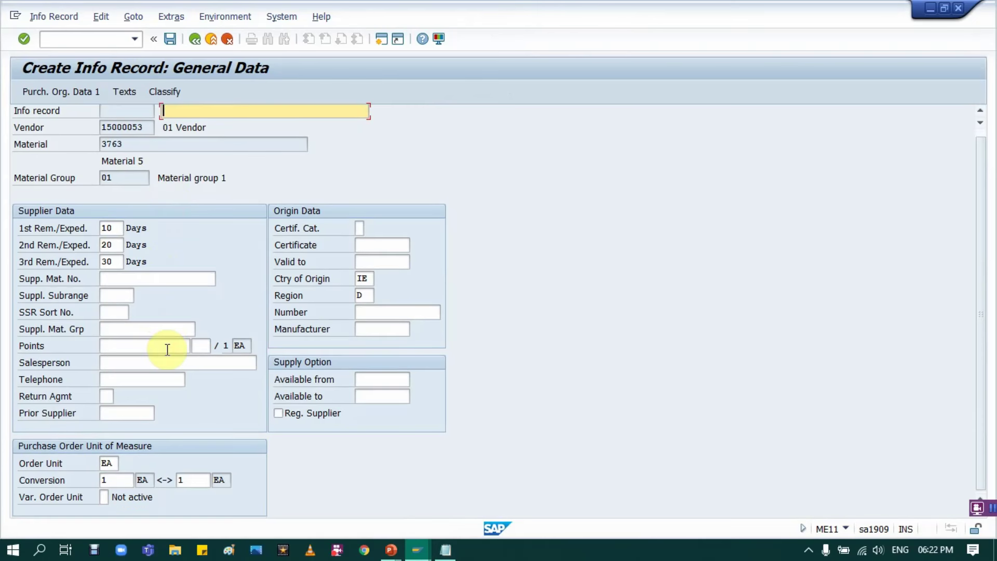
key(Return)
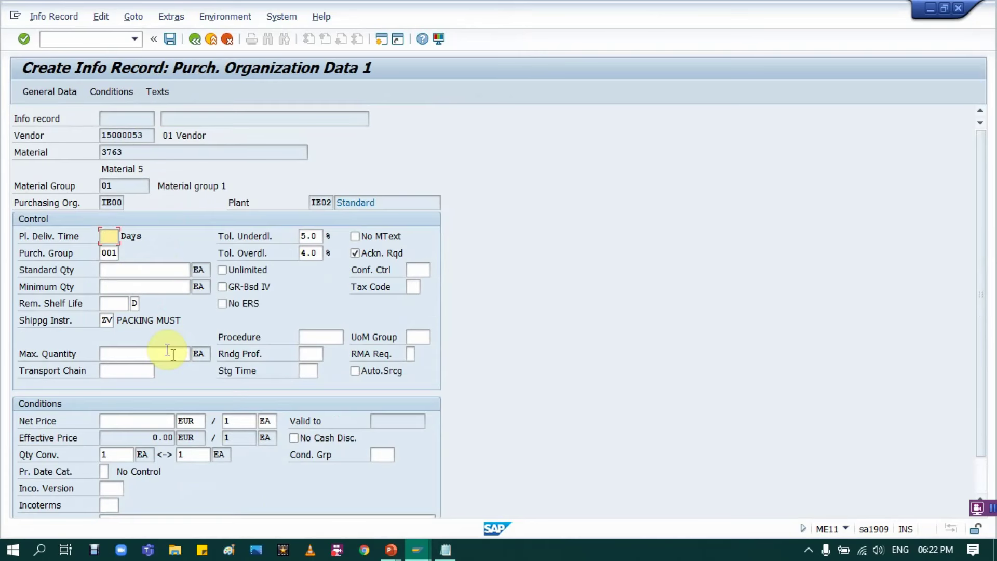
text(2)
click(419, 290)
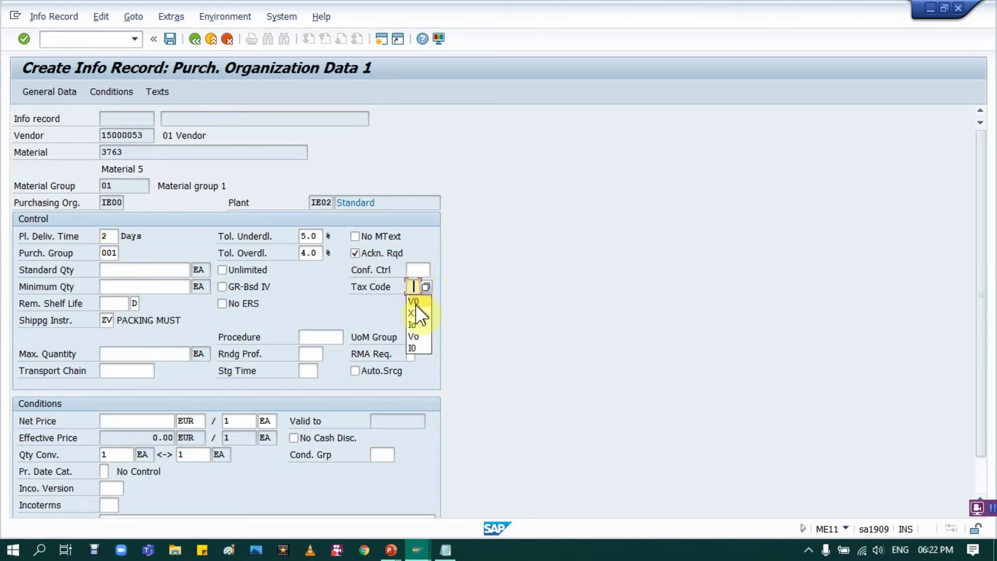
click(416, 302)
Step: Set the info record's net price to 10 EUR, save the record and leave the transaction
click(136, 421)
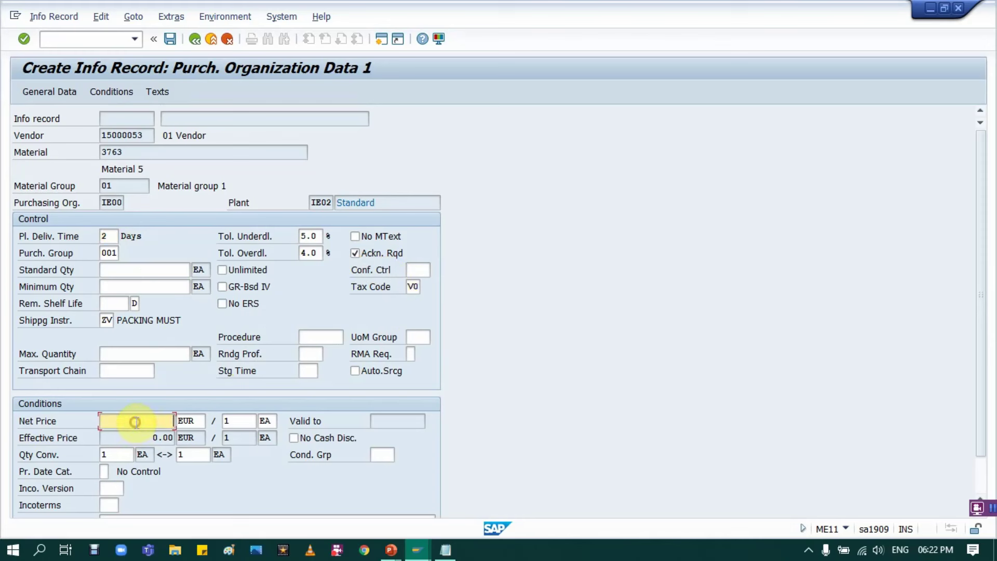
text(10)
key(Return)
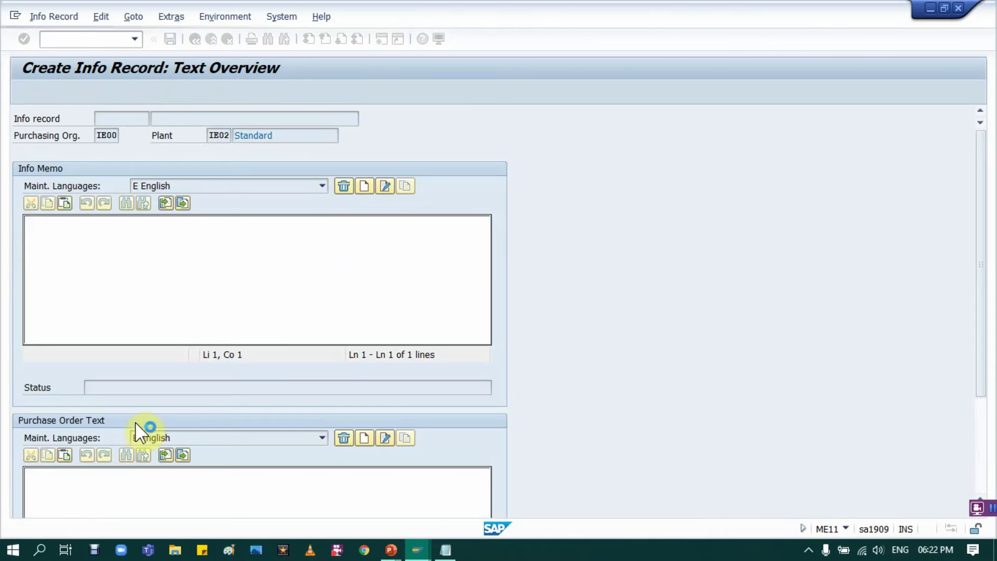
key(ctrl+s)
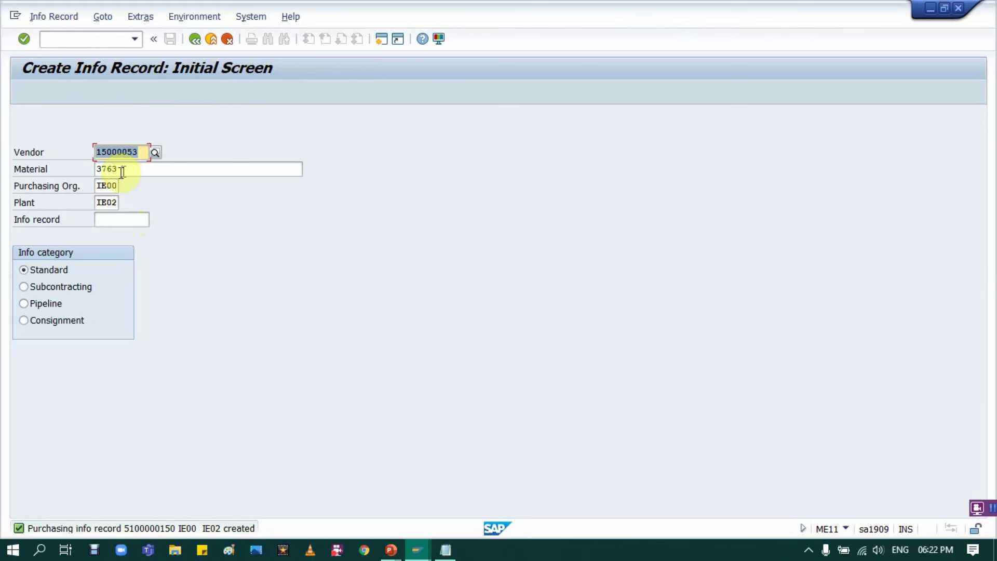
click(211, 39)
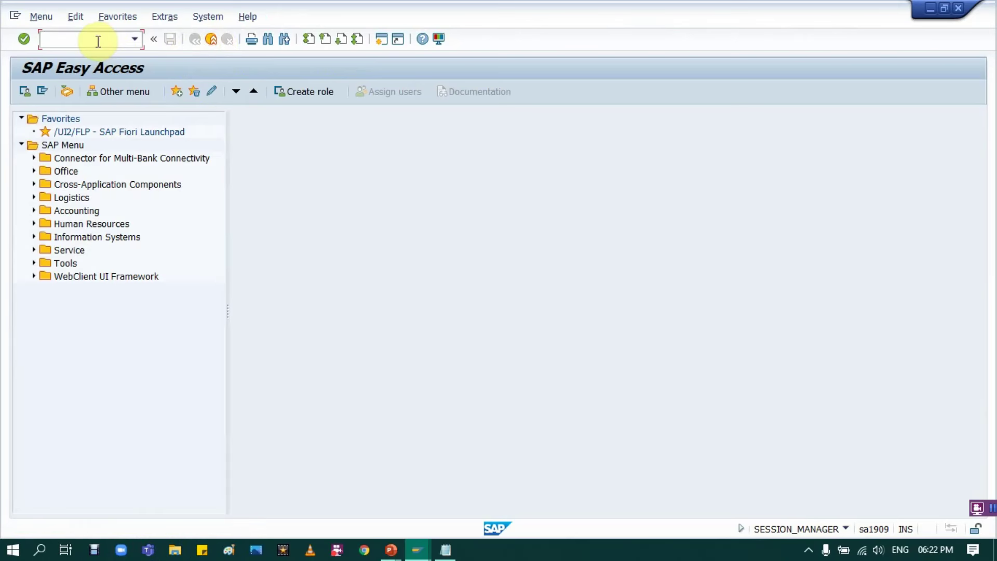
Step: Start transaction ME51N again and activate source determination for the new purchase requisition
text(ME)
text(N)
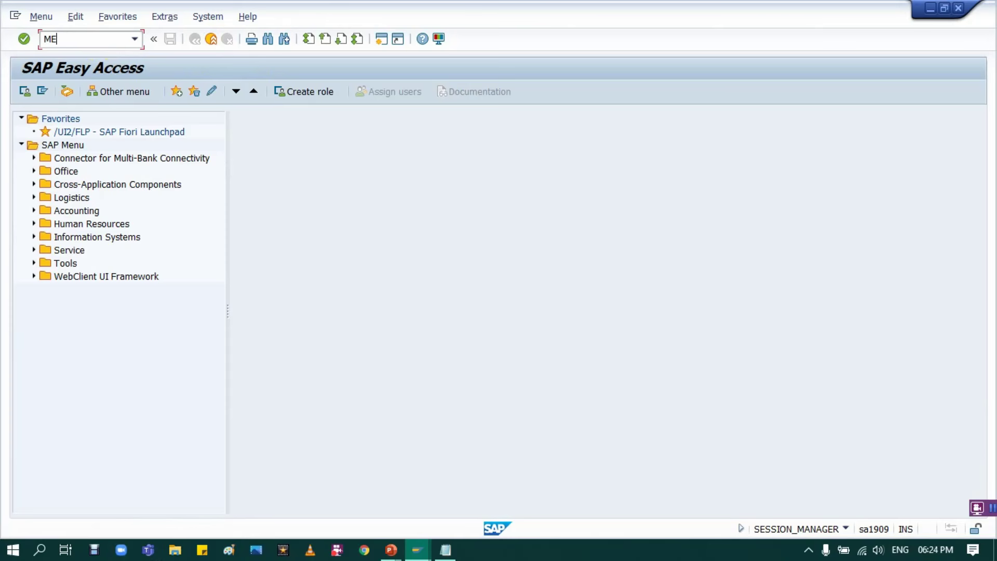
key(Return)
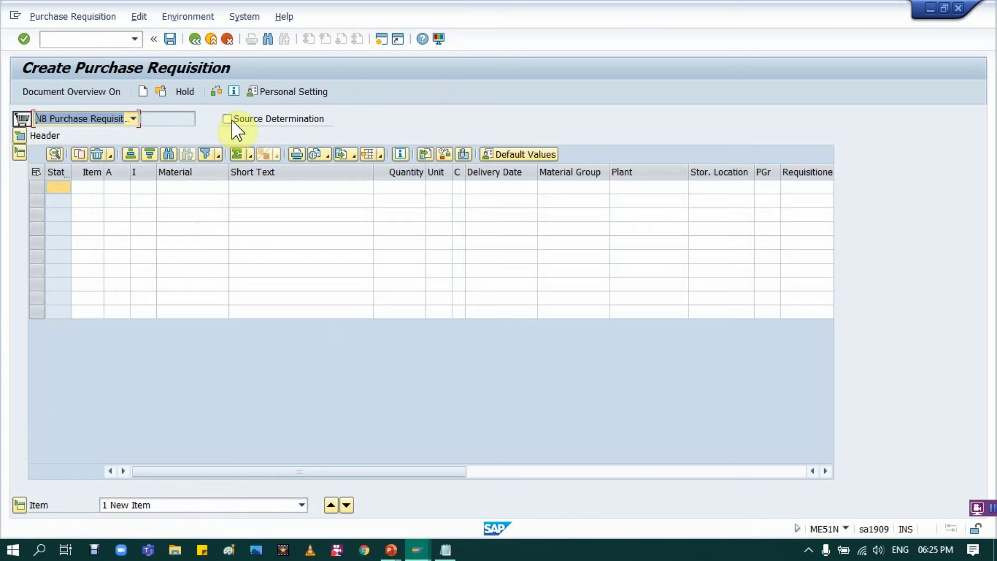
click(227, 119)
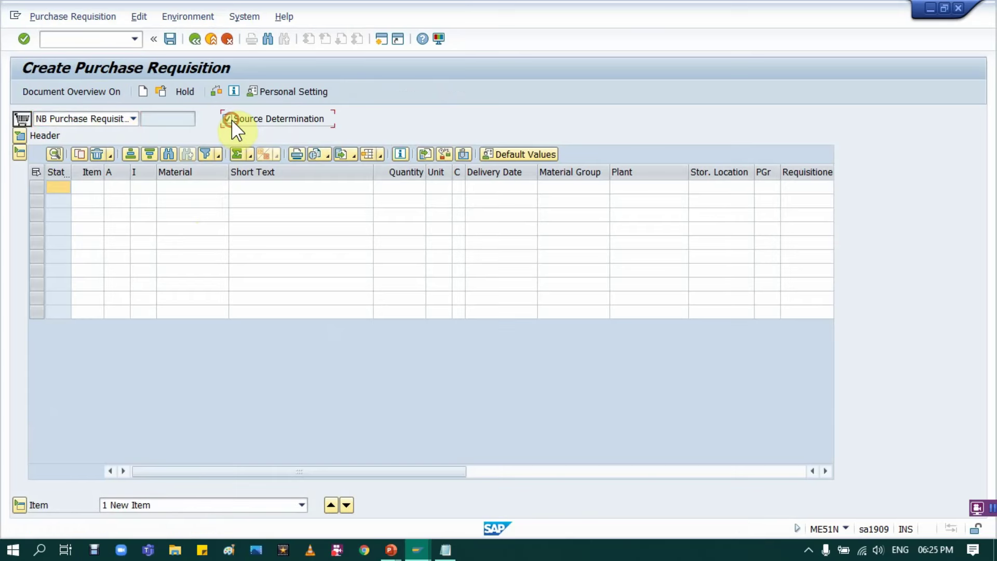
Step: Enter the first requisition item with material 3763, quantity 10, unit EA and delivery date 31.05.2021
click(195, 188)
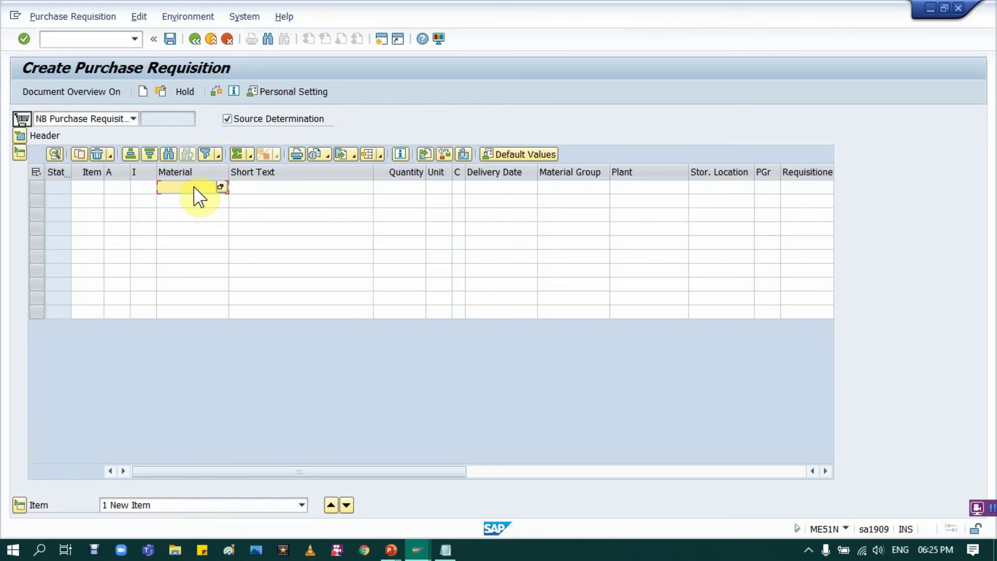
text(3763)
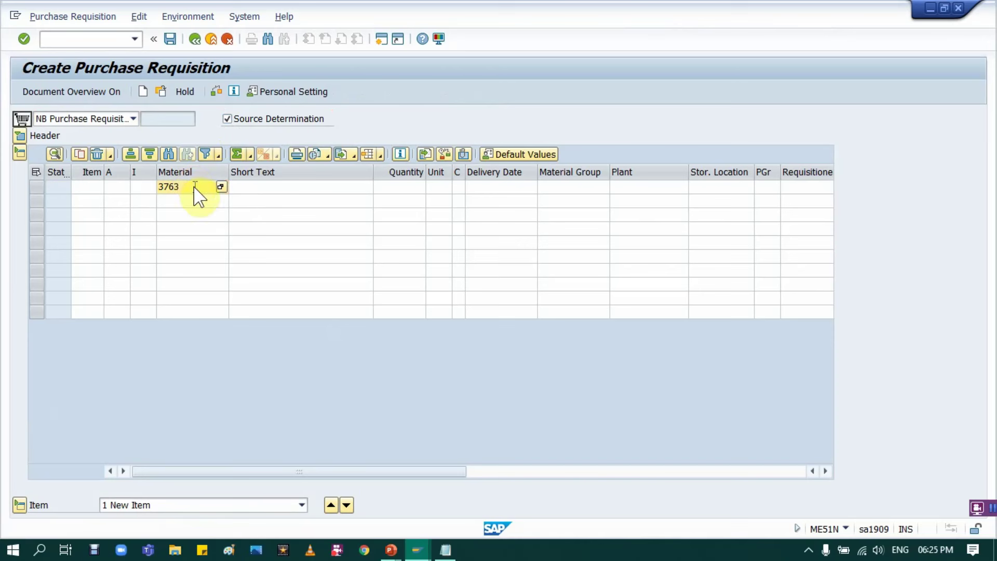
key(Tab)
key(Tab)
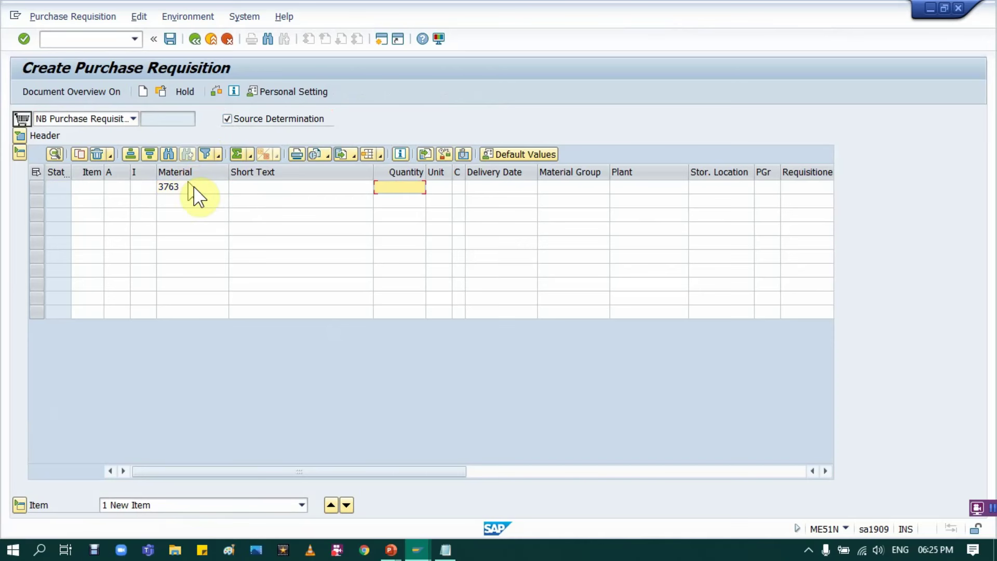
key(Tab)
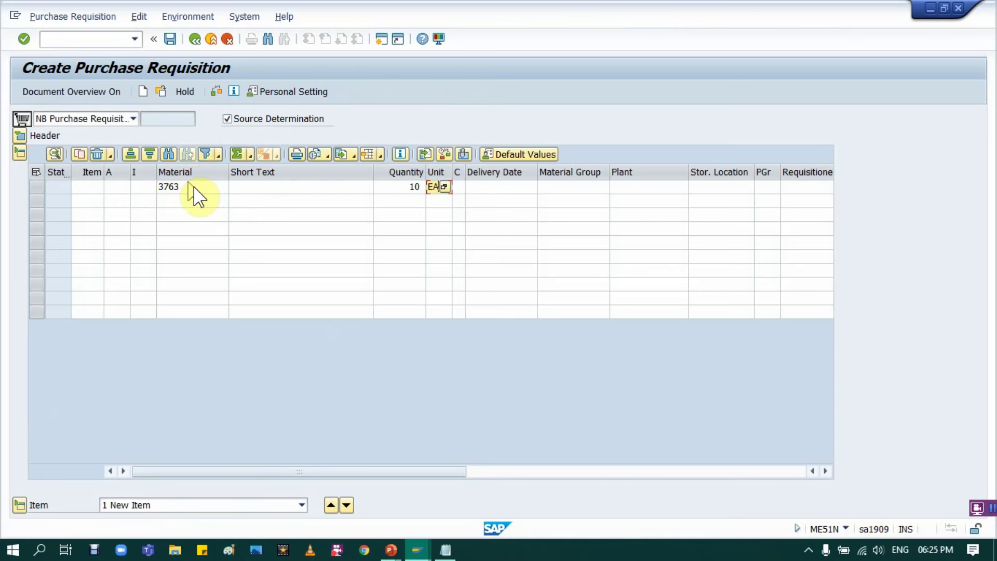
key(Tab)
key(Tab)
text(31)
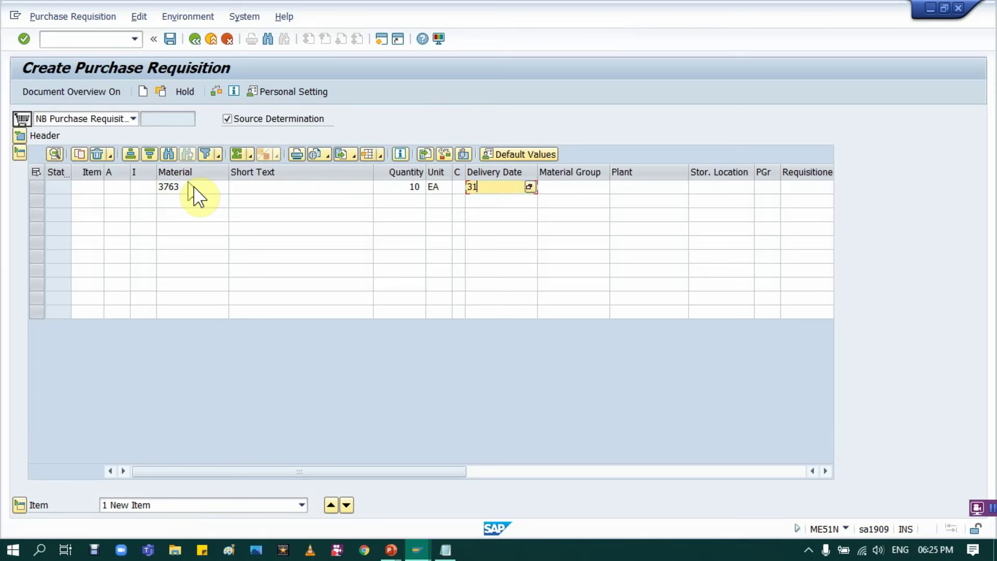
text(052021)
key(Tab)
Step: Add material group 01, plant IE02, storage location RMSL and purchasing group 001 to the item, and run source determination
text(01)
key(Tab)
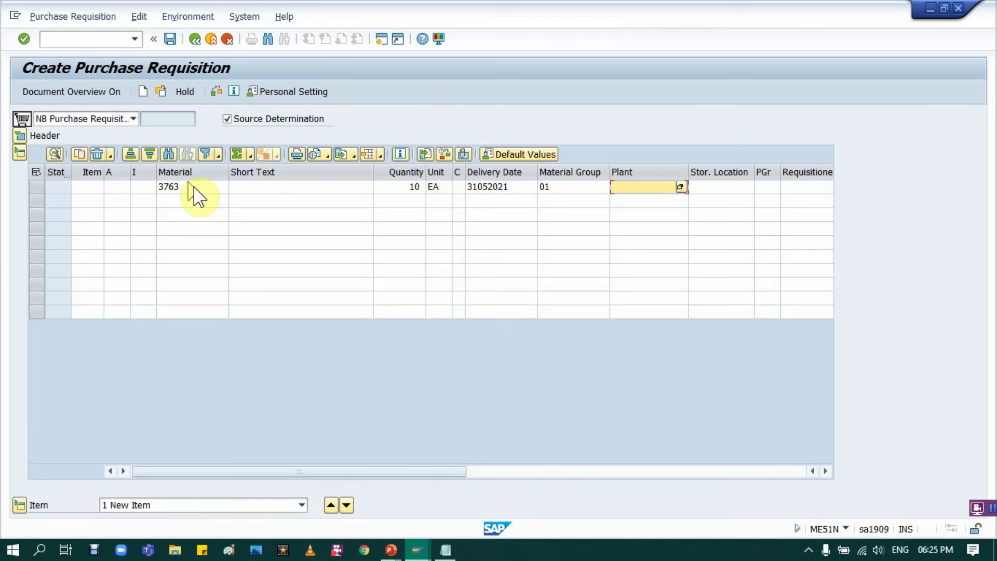
text(IE02)
key(Tab)
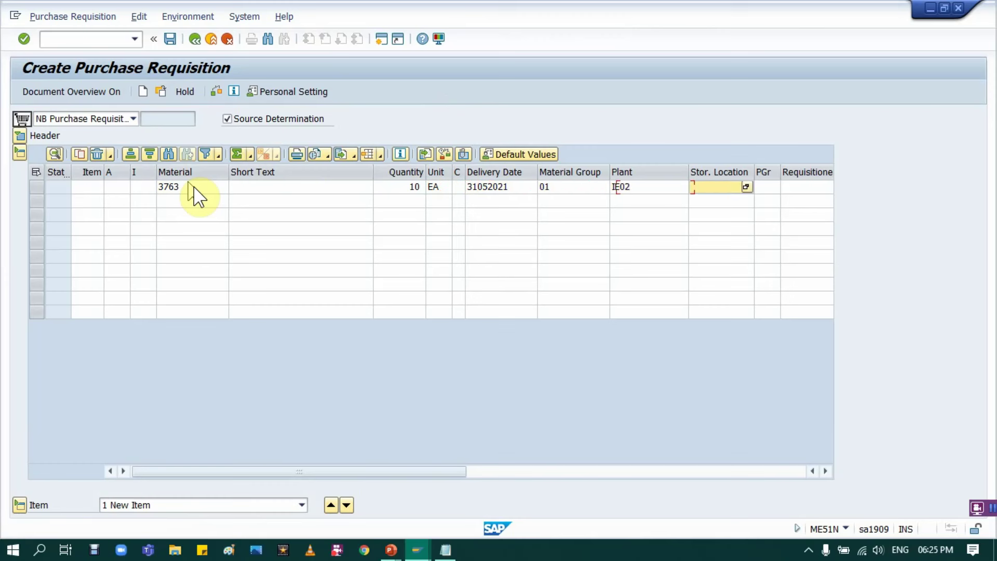
text(RMSL)
key(Tab)
text(001)
key(Return)
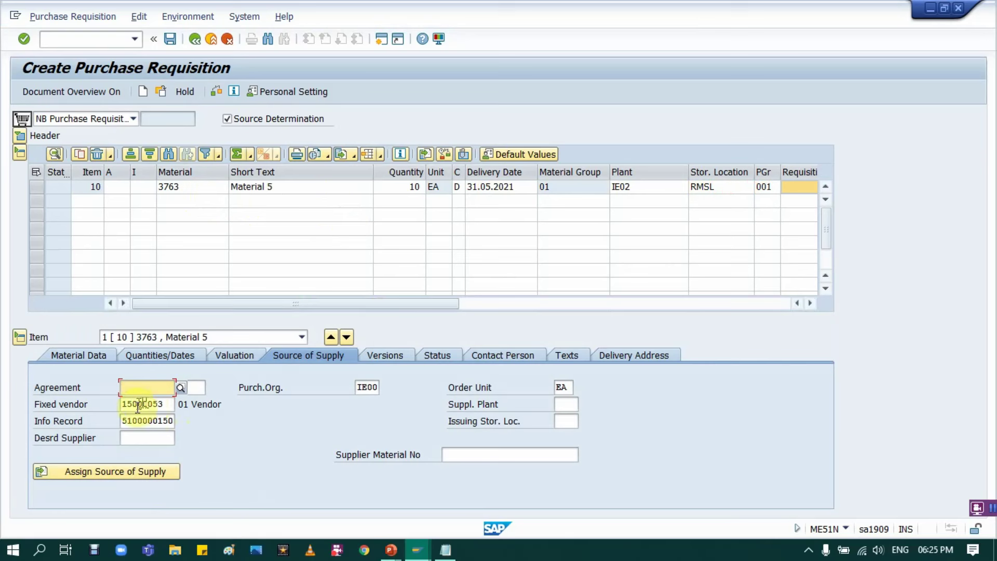
Step: Check the fixed vendor assigned to the requisition item, and leave the purchase requisition without saving it
click(163, 399)
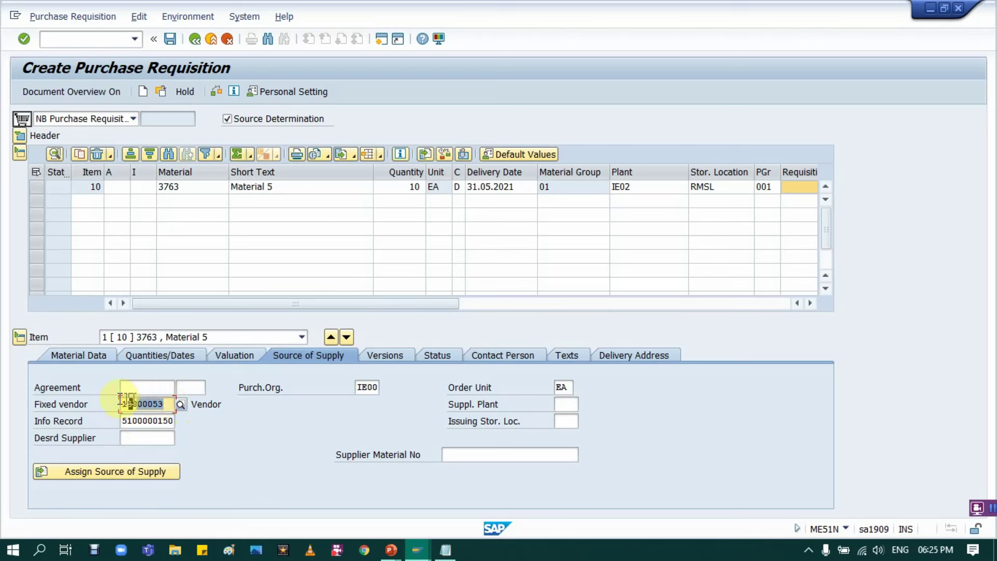
click(97, 397)
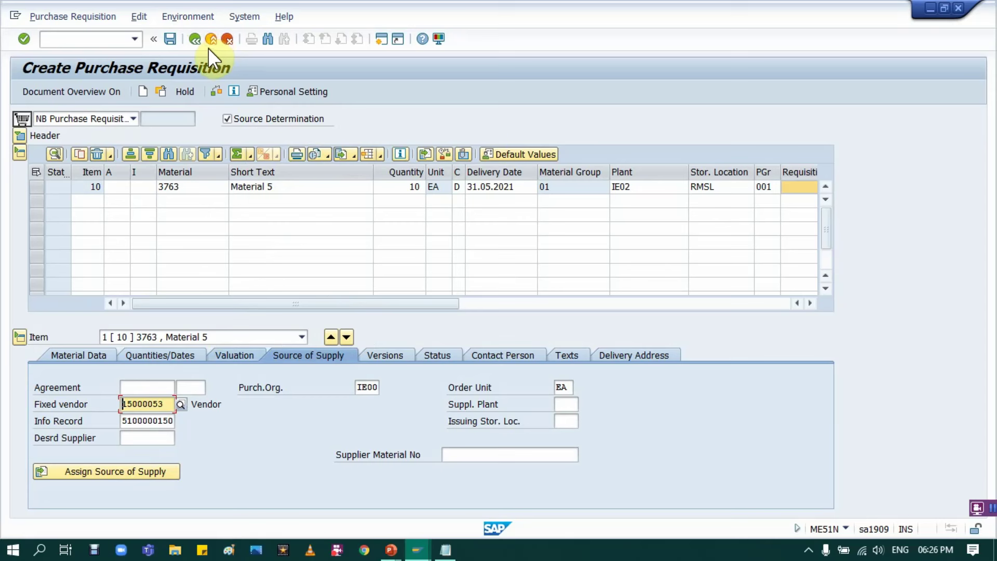
click(196, 40)
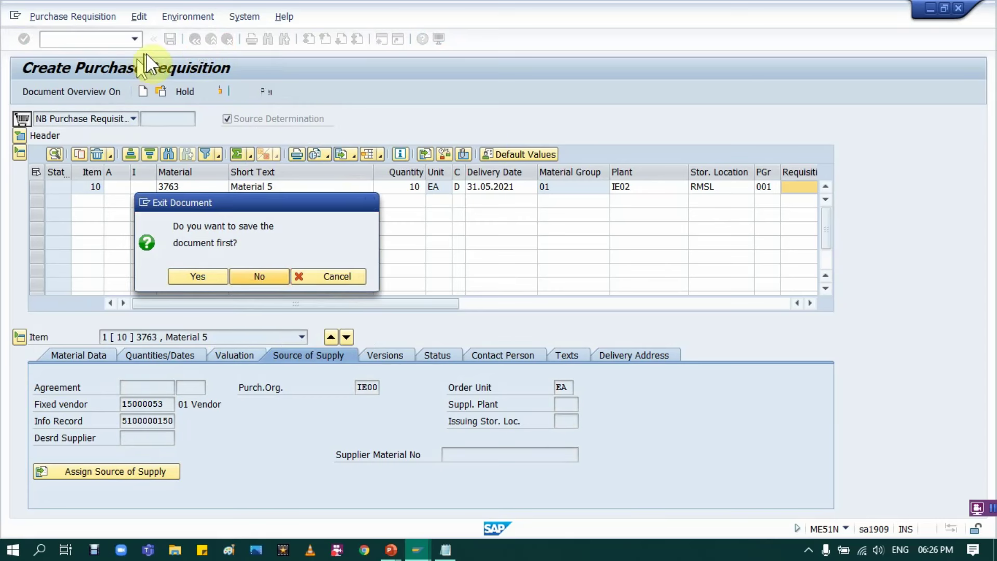
click(259, 276)
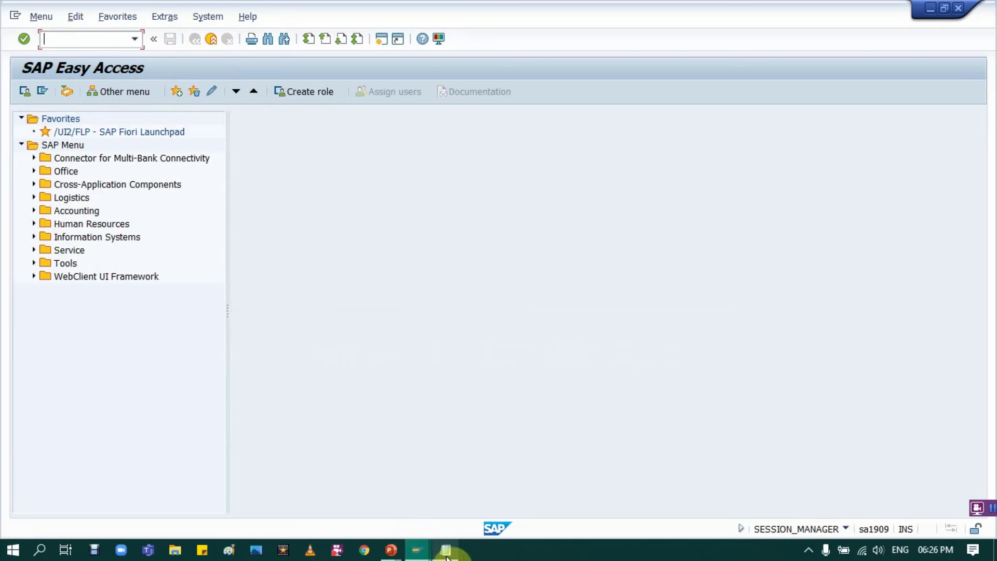
Step: Copy Vendor 02's number from the Notepad notes into a second source list record in SAP, with purchasing organization IE00 and unit EA
click(446, 551)
double_click(717, 175)
key(ctrl+c)
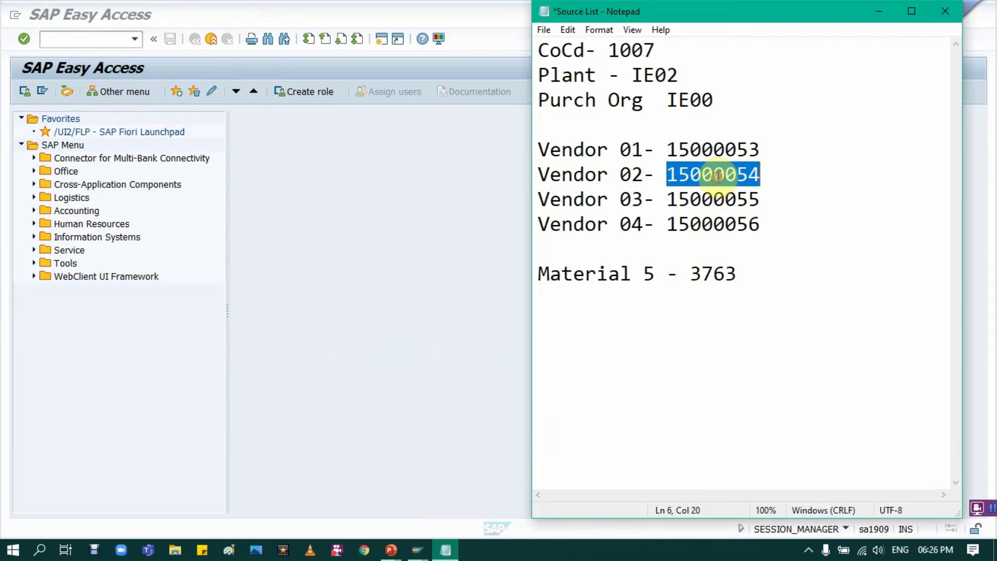
click(414, 550)
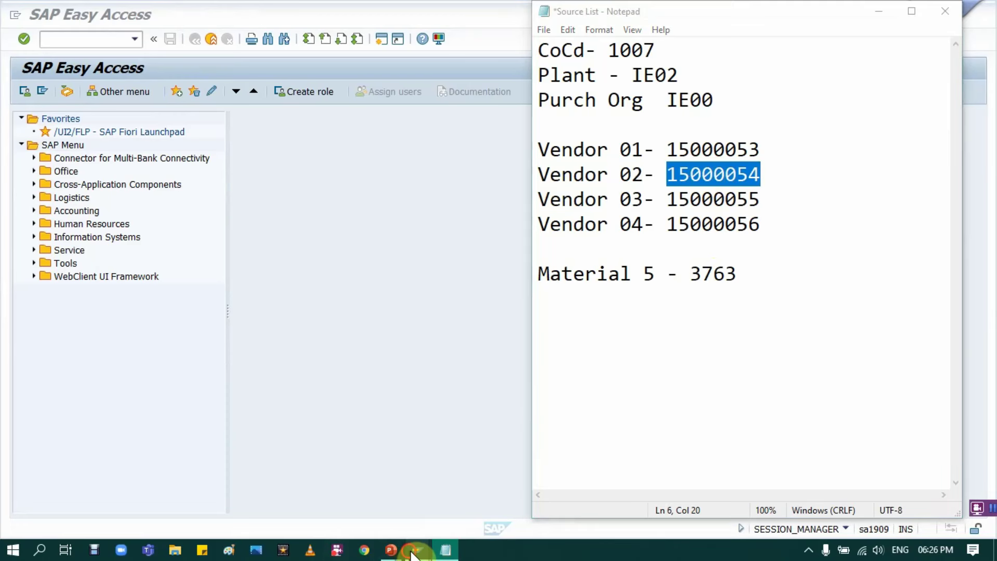
click(419, 490)
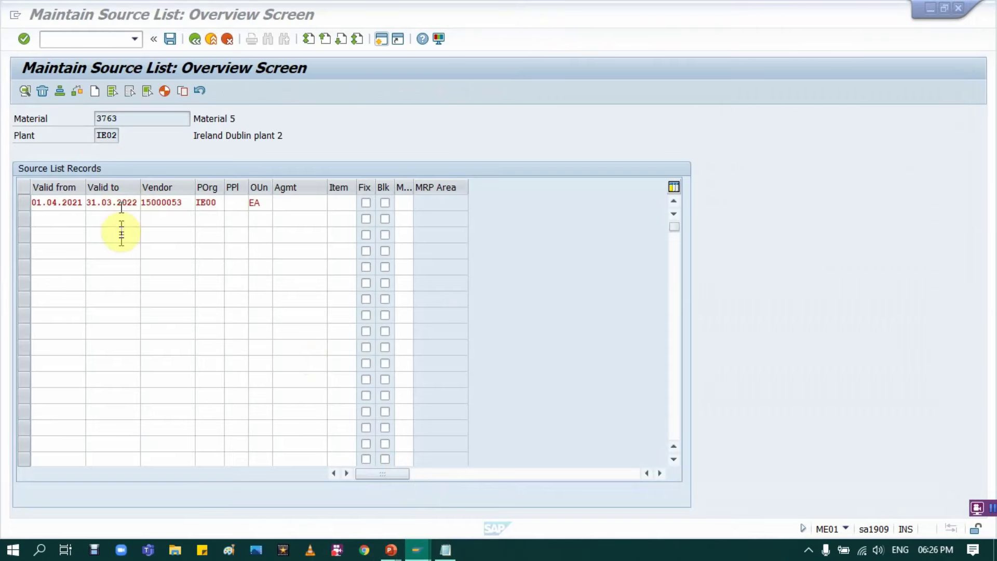
click(182, 204)
click(179, 217)
key(ctrl+v)
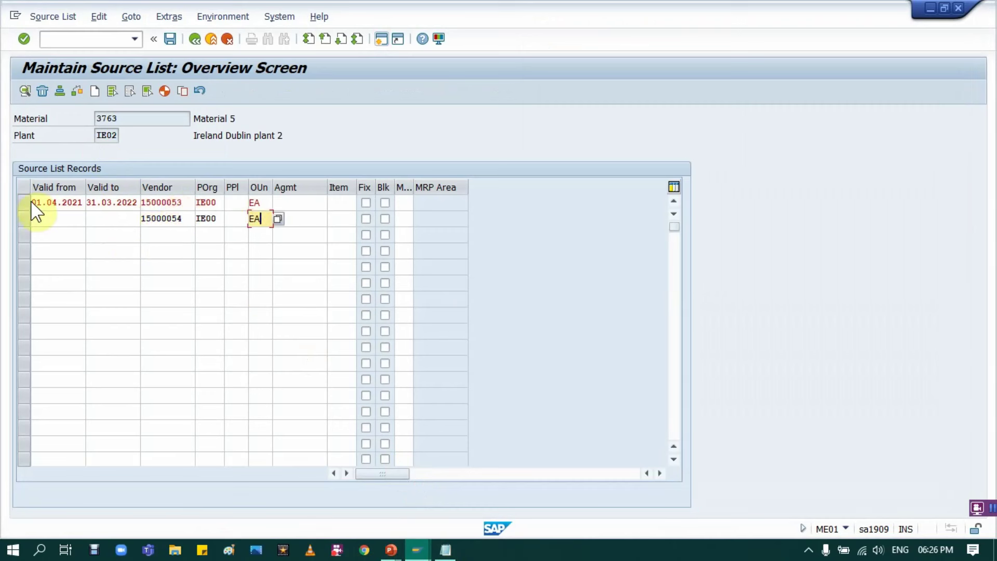
Step: Give the second source list record the first record's validity of 01.04.2021 to 31.03.2022, save the source list and leave the transaction
drag(32, 200, 125, 205)
key(ctrl+c)
click(76, 220)
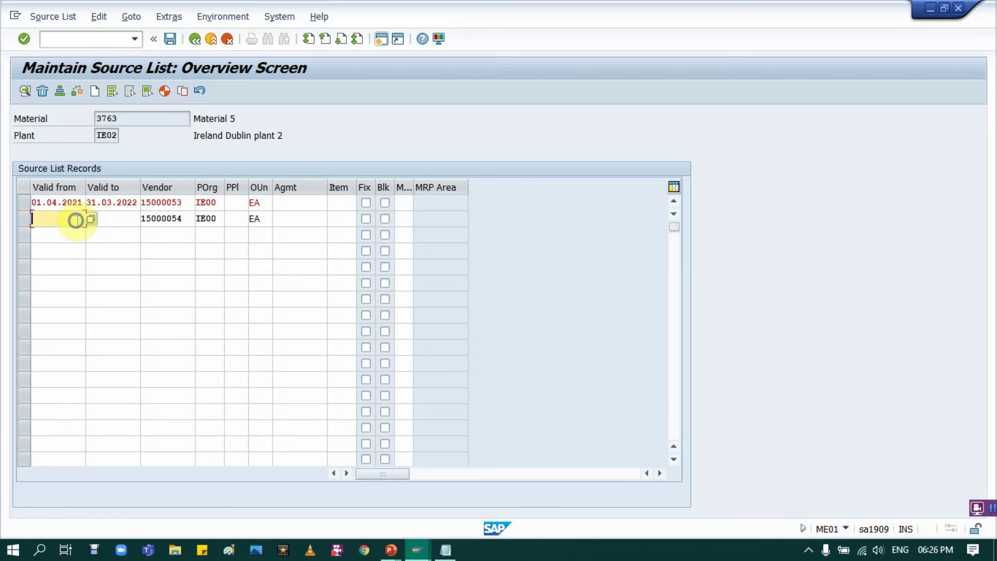
key(ctrl+v)
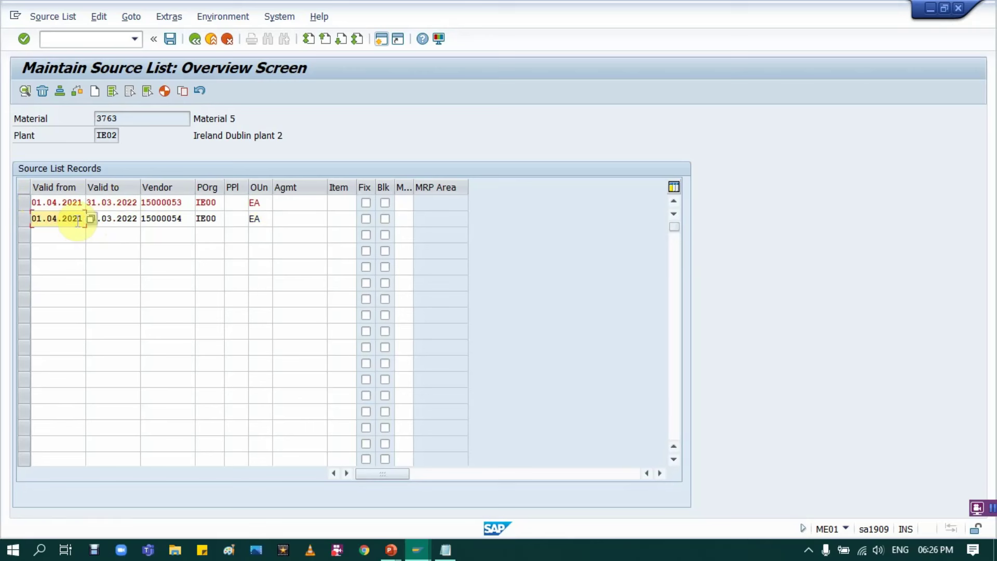
click(296, 220)
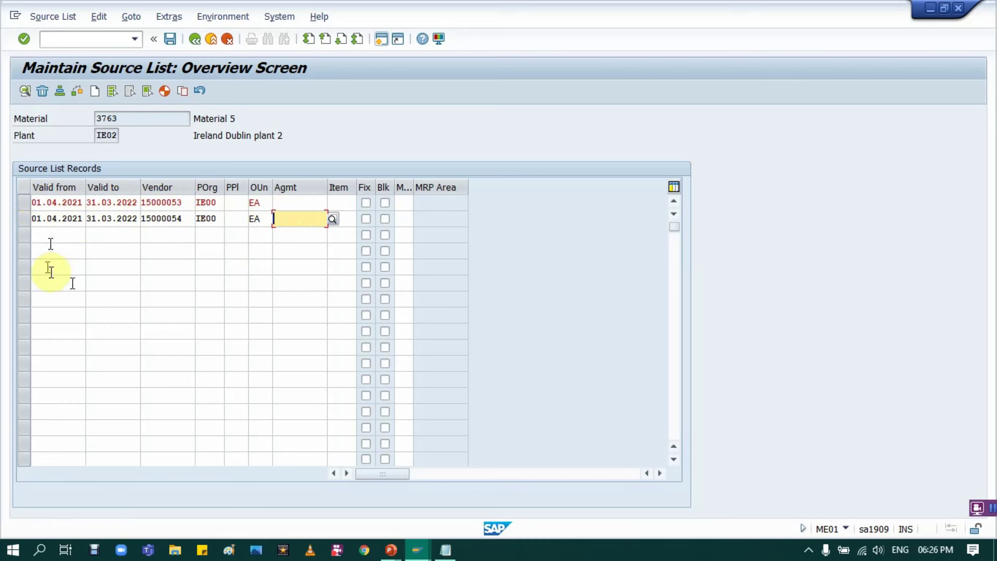
click(169, 42)
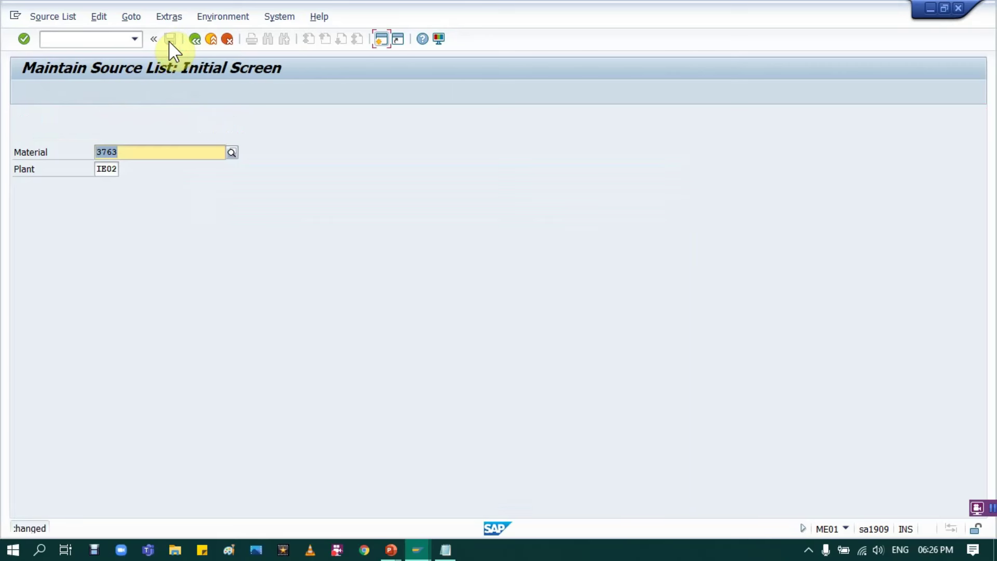
click(195, 41)
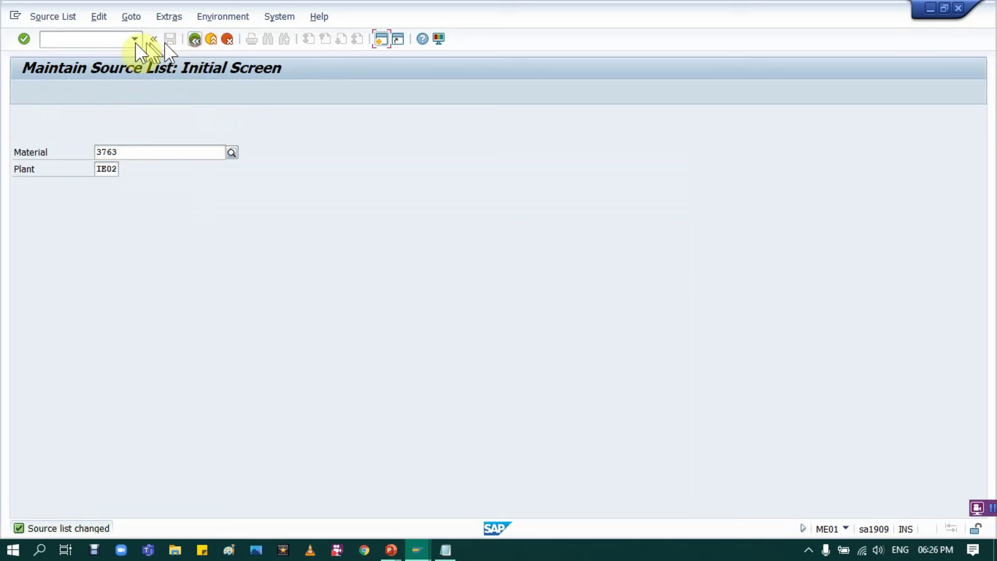
Step: Start ME11 for a standard info record with Vendor 02, material 3763, purchasing organization IE00 and plant IE02, and continue to its purchasing organization data
click(104, 44)
text(ME11)
key(Return)
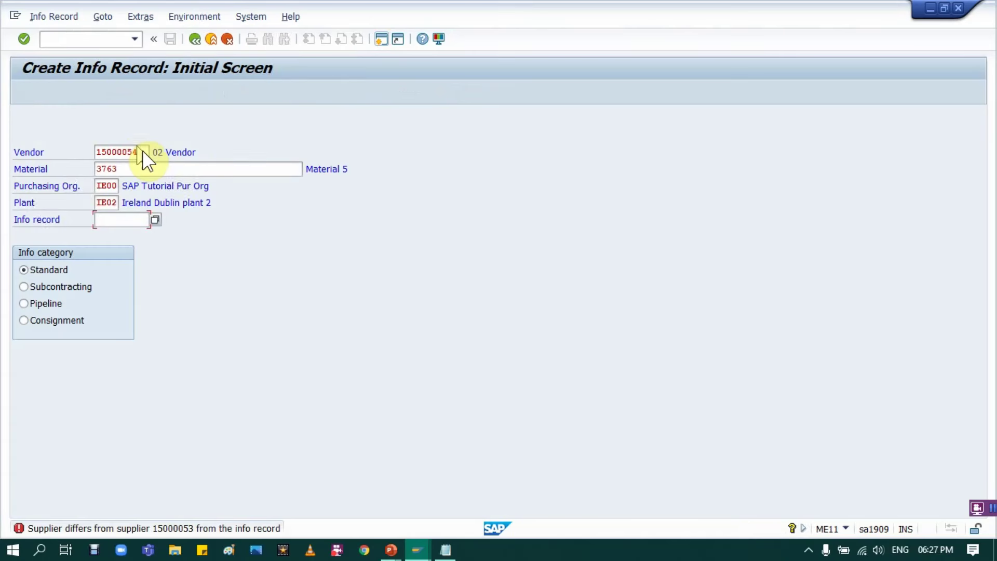
key(Return)
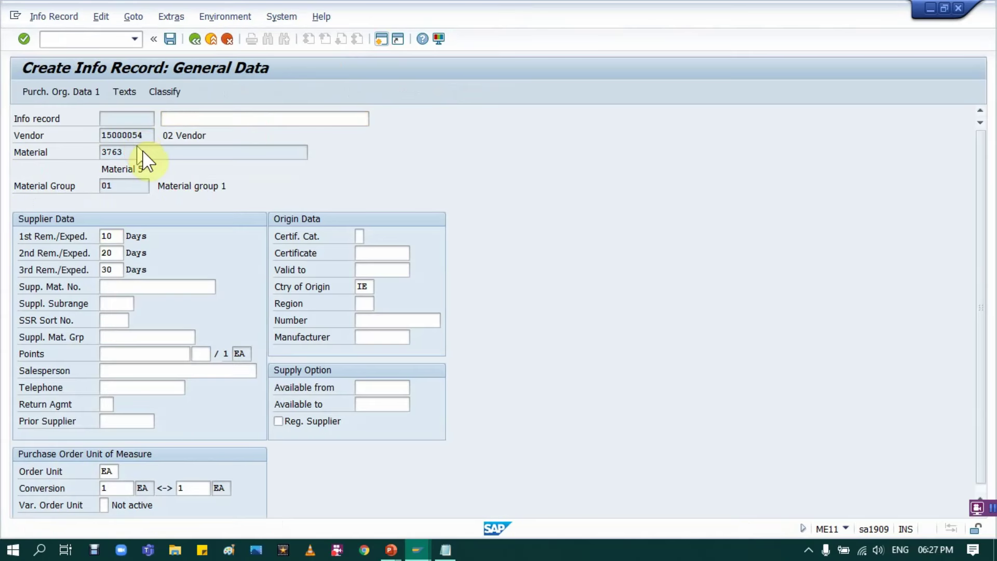
key(Return)
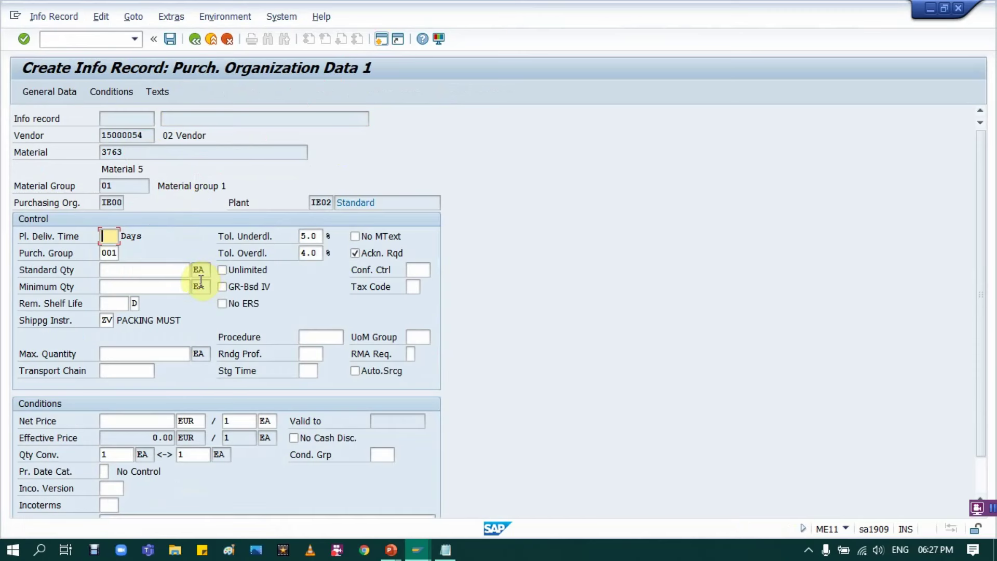
Step: Set the info record's planned delivery time to 2 days, tax code to V0 and net price to 10 EUR
text(2)
click(413, 287)
text(V0)
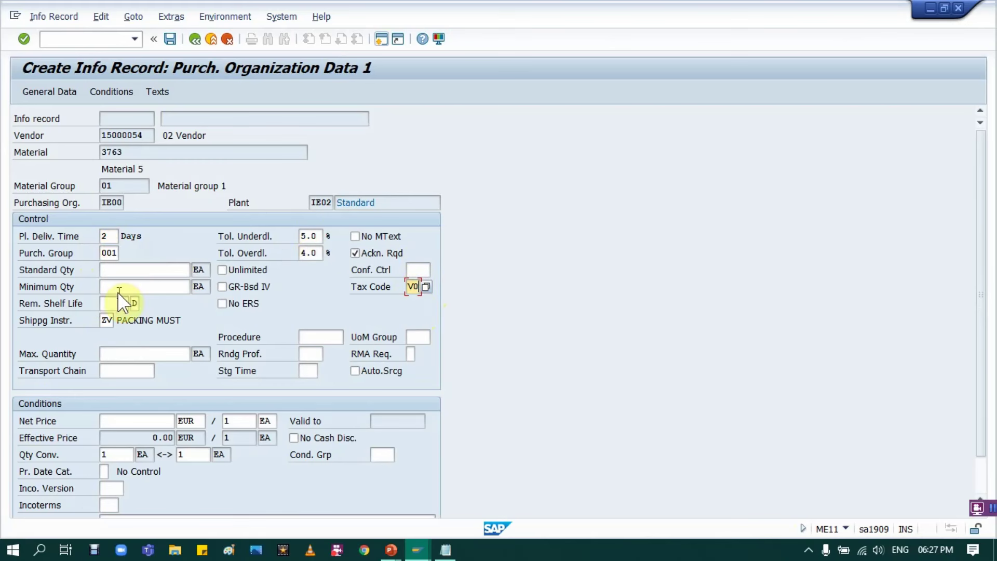
click(142, 421)
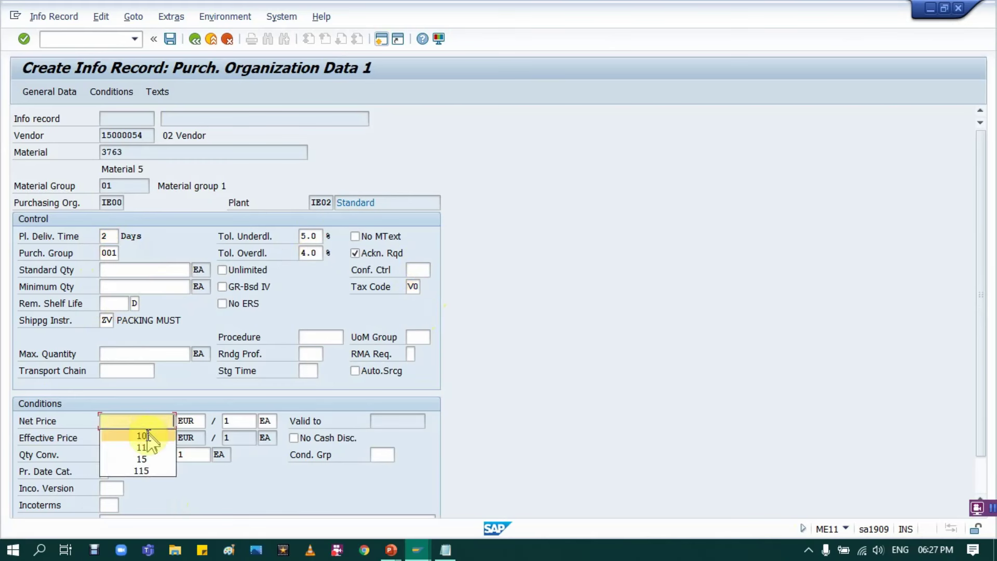
click(143, 437)
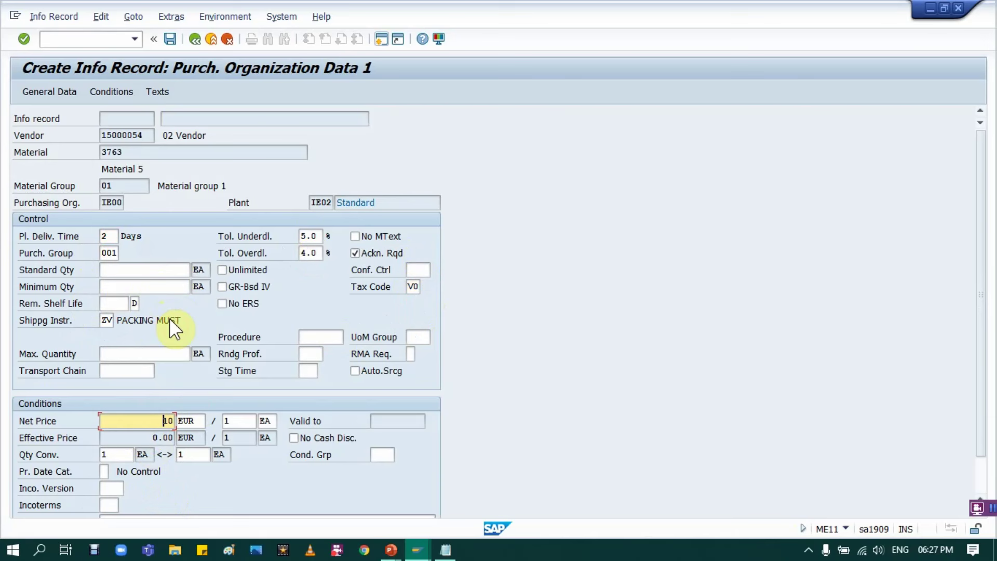
Step: Pass through the remaining info record screens without adding references or texts, and save the record for Vendor 02
key(Return)
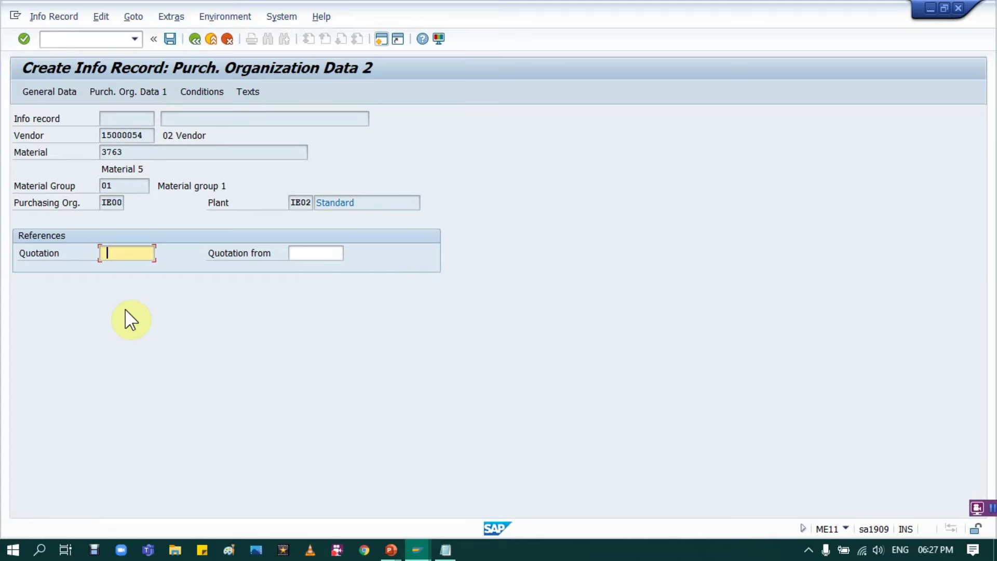
key(Return)
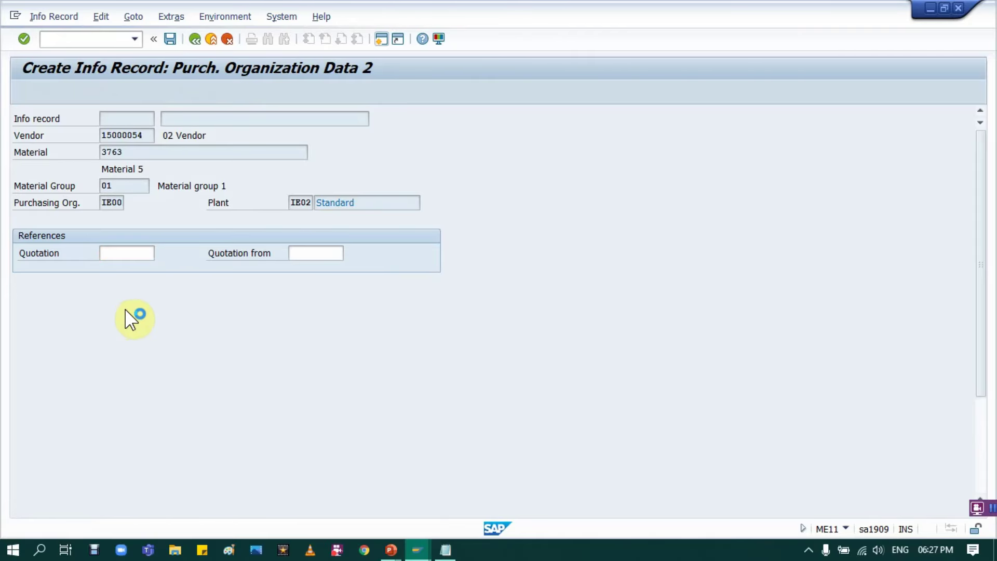
key(Return)
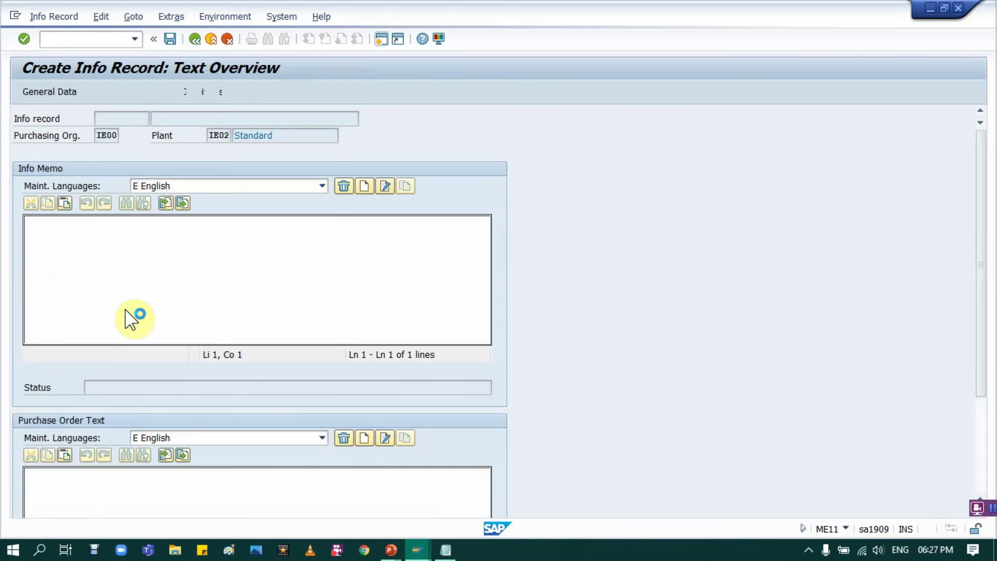
key(Return)
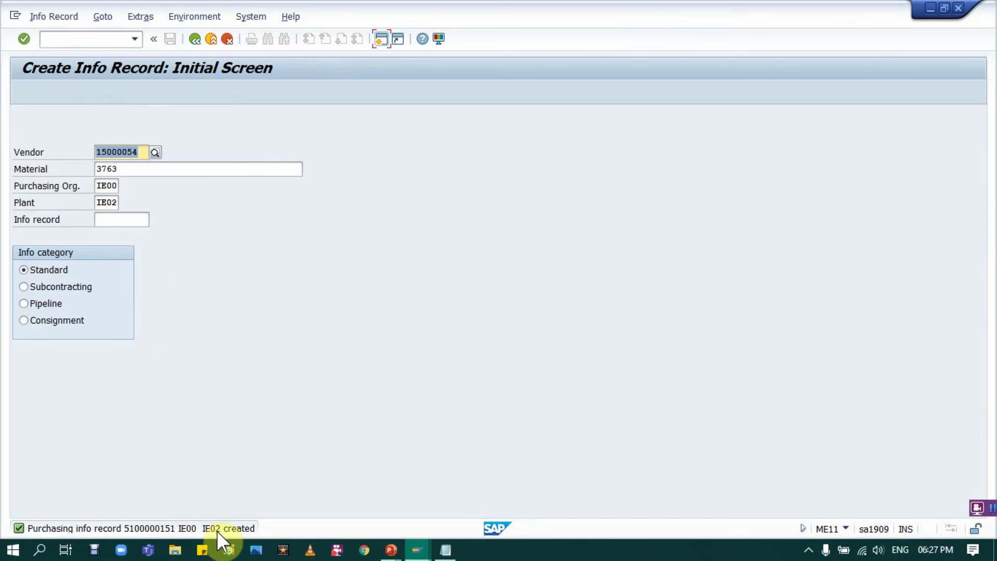
Step: Switch to the SAP Easy Access session and start transaction ME51N for another purchase requisition
click(418, 552)
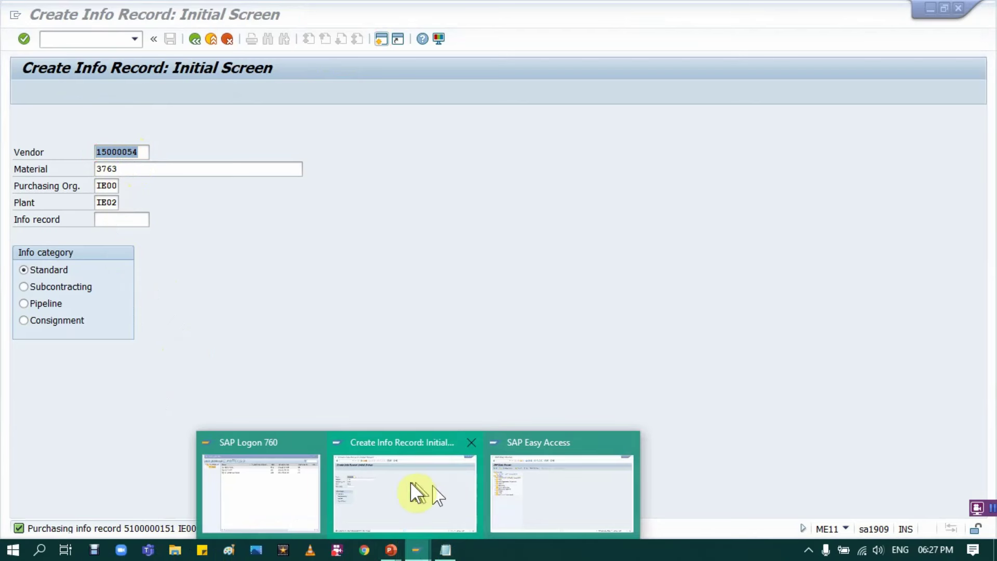
click(520, 494)
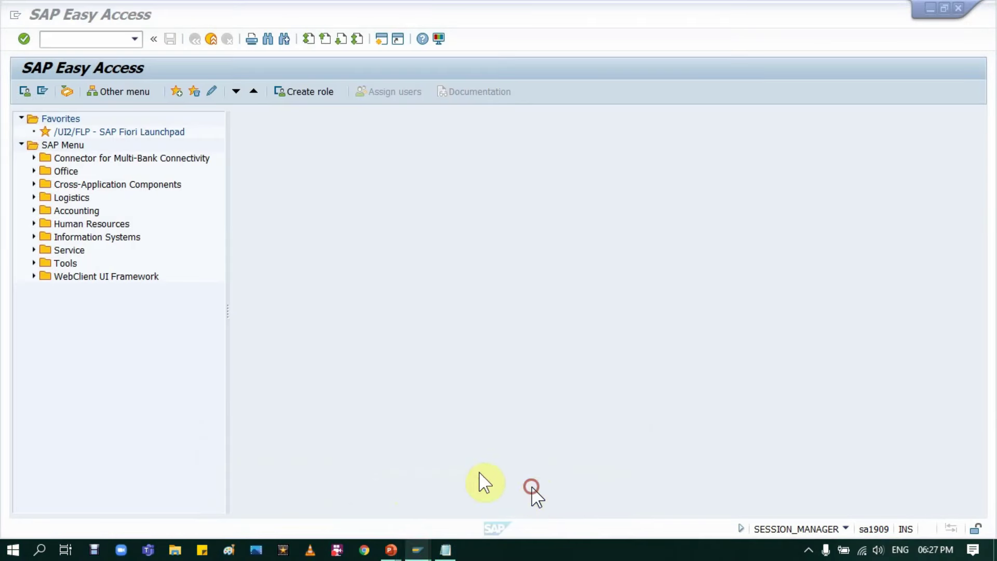
click(117, 38)
text(ME51N)
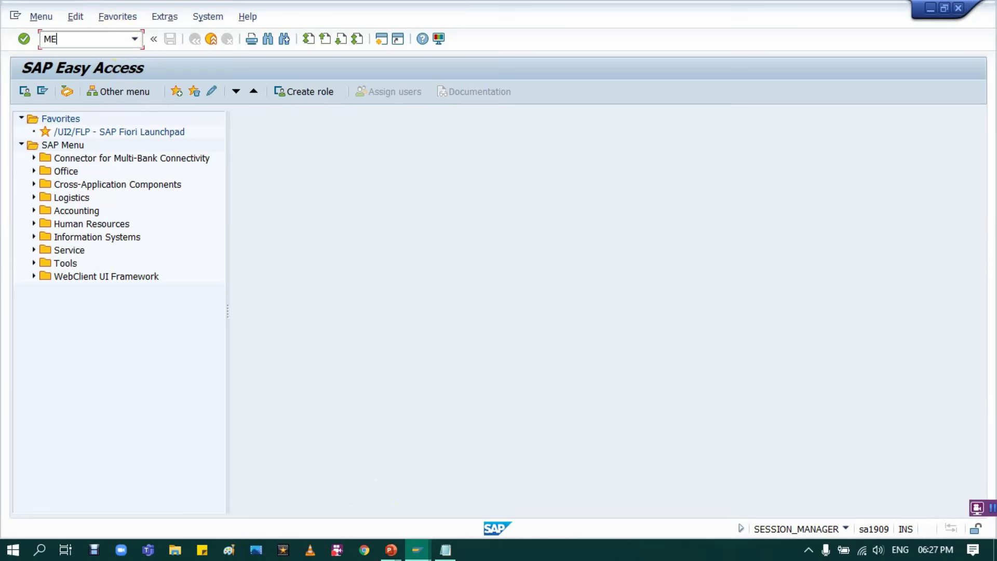
key(Return)
Step: Enter the requisition's first item with material 3763, quantity 10, unit EA and delivery date 31.05.2021
click(185, 187)
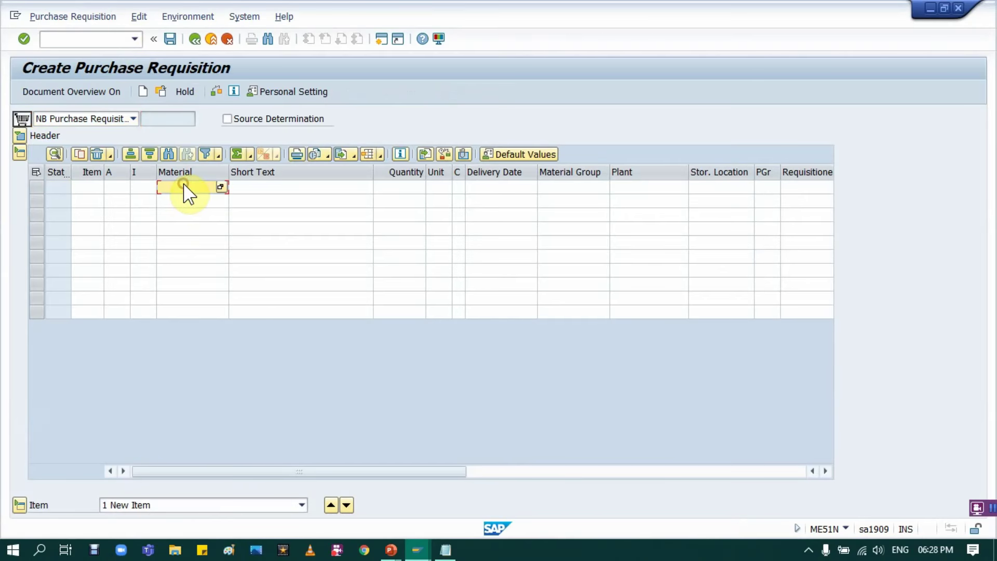
text(3)
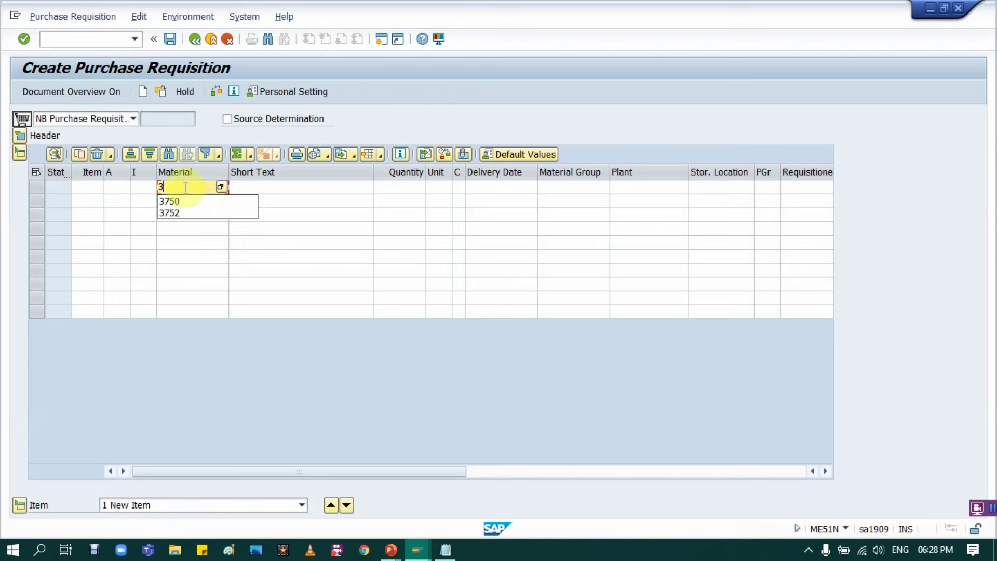
text(763)
key(Tab)
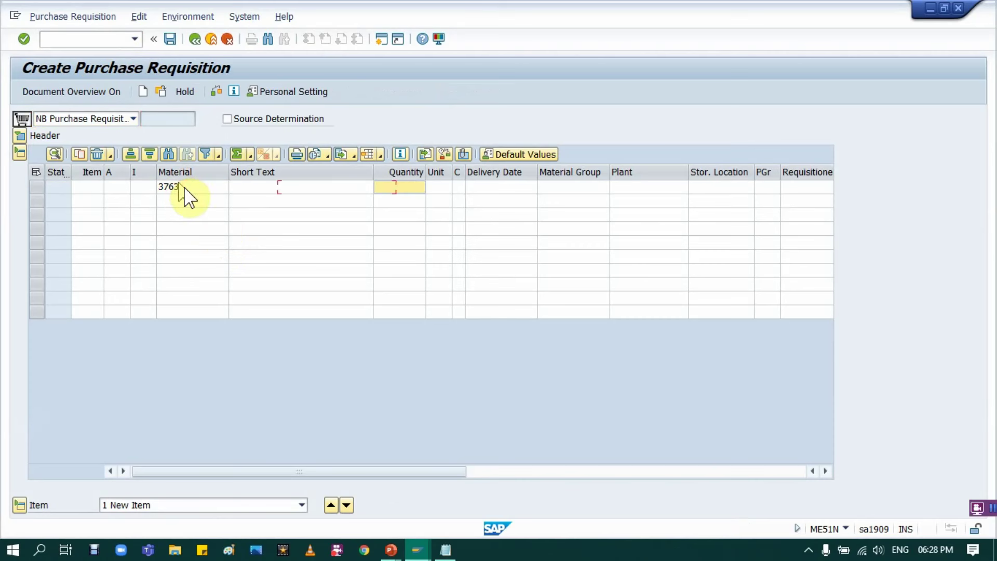
text(10)
key(Tab)
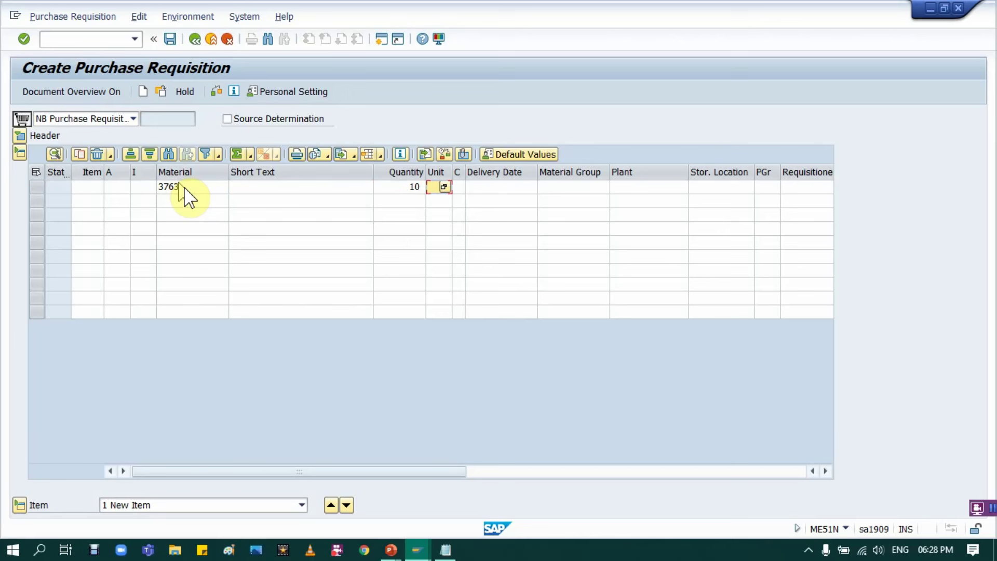
text(EA)
key(Tab)
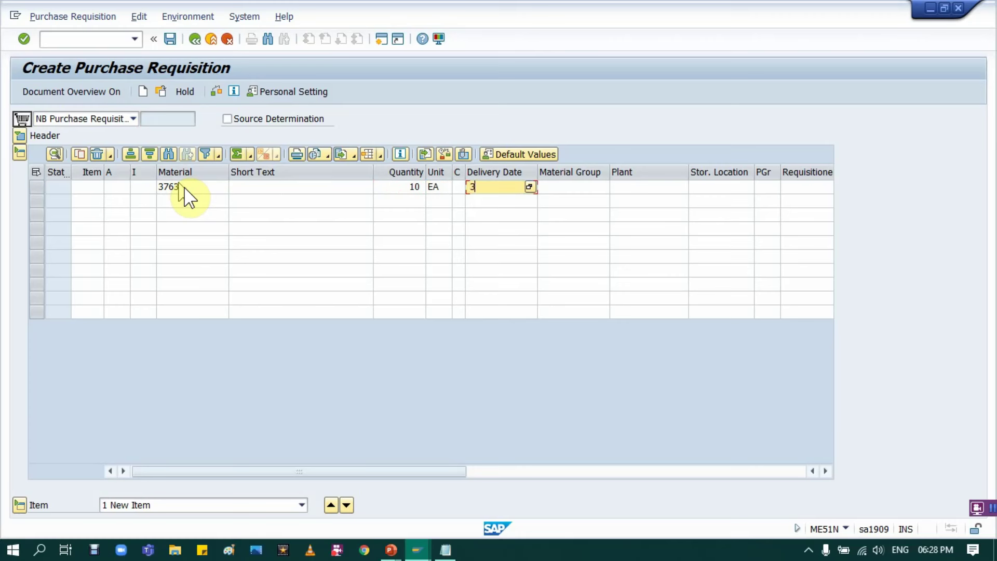
text(31052021)
key(Tab)
Step: Complete the item with material group 01, plant IE02, storage location RMSL and purchasing group 01
text(01)
key(Tab)
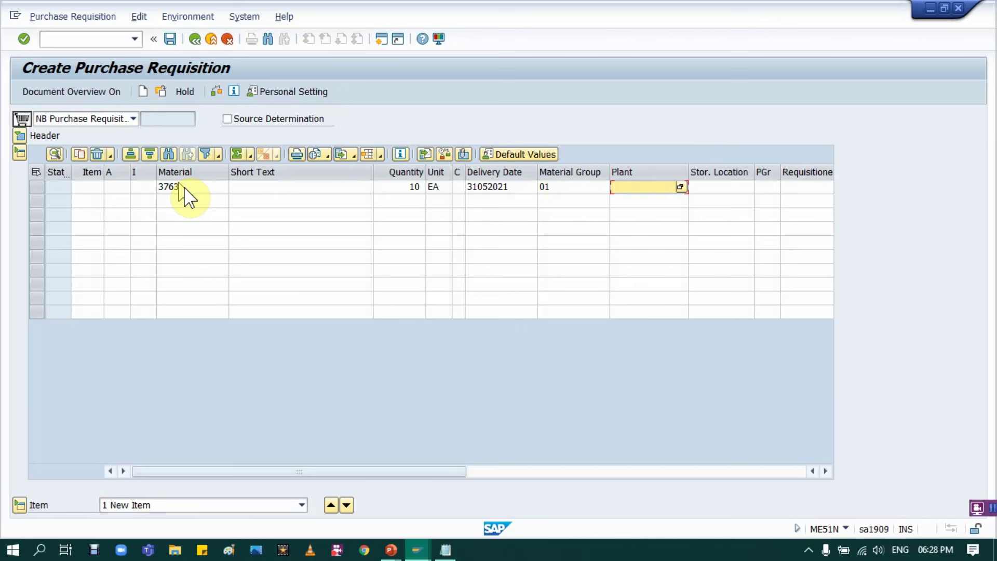
text(IE02)
key(Tab)
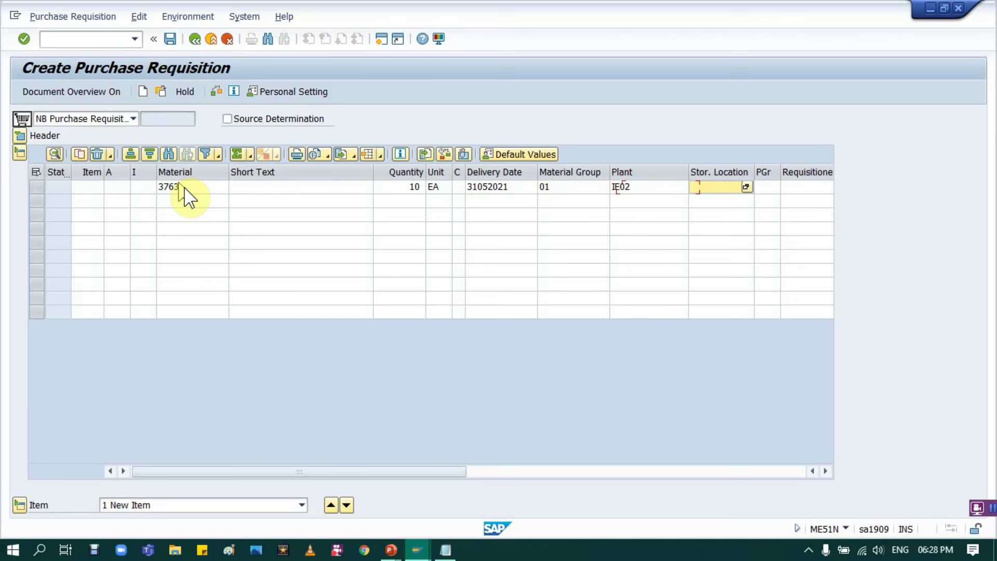
text(RMSL)
key(Tab)
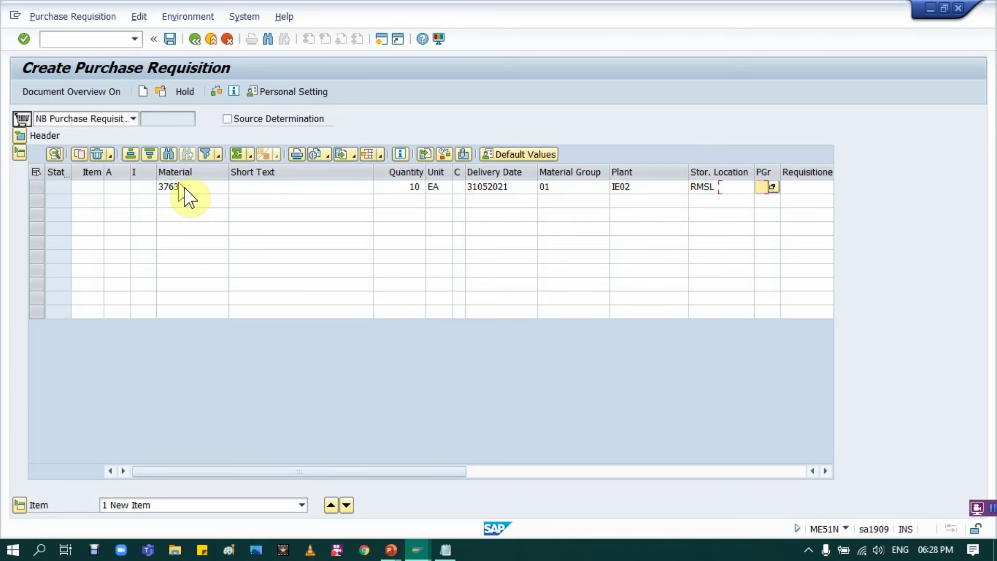
text(01)
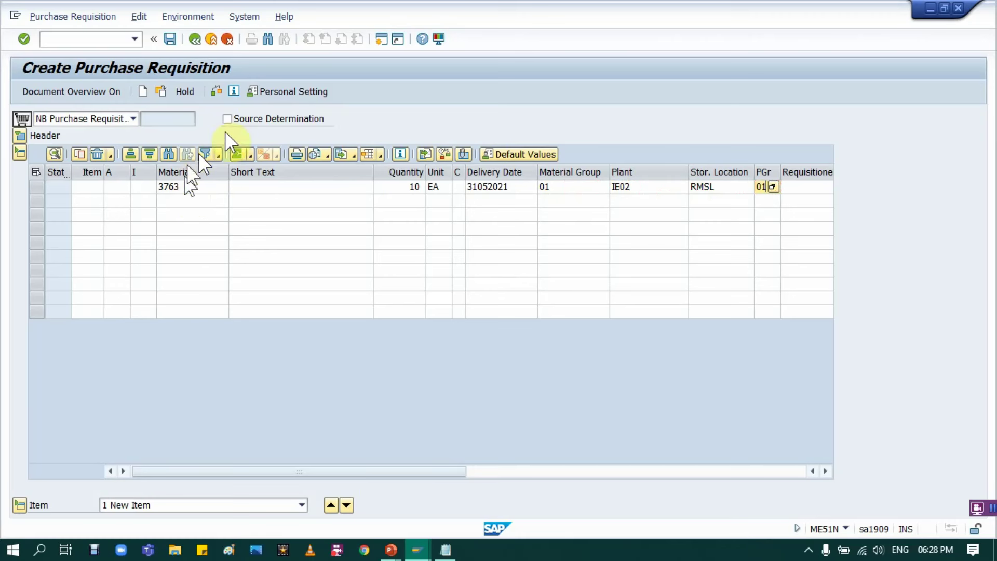
Step: Turn on source determination, check the requisition item, assign Vendor 01 as its source of supply, and show the assigned source details
click(227, 119)
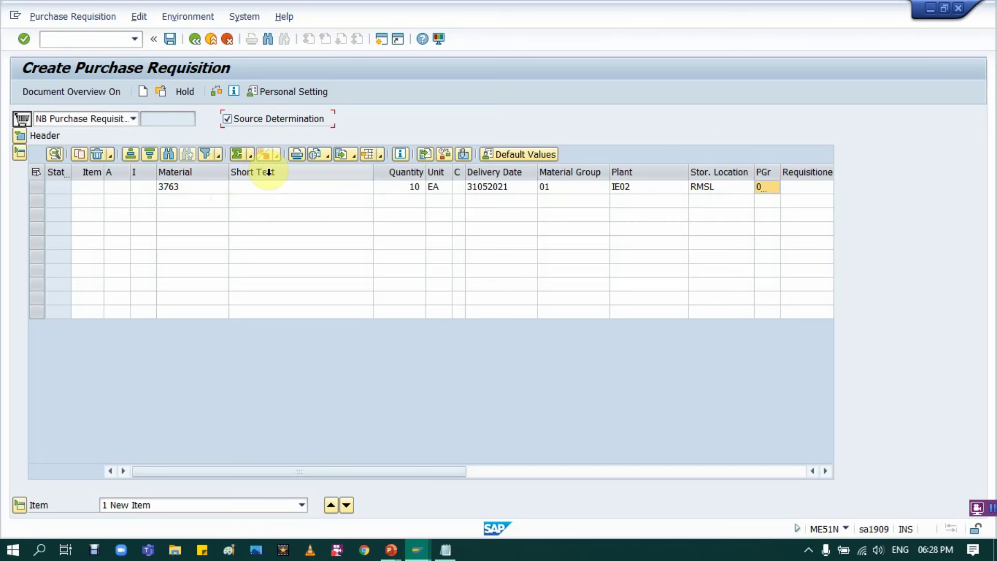
click(411, 185)
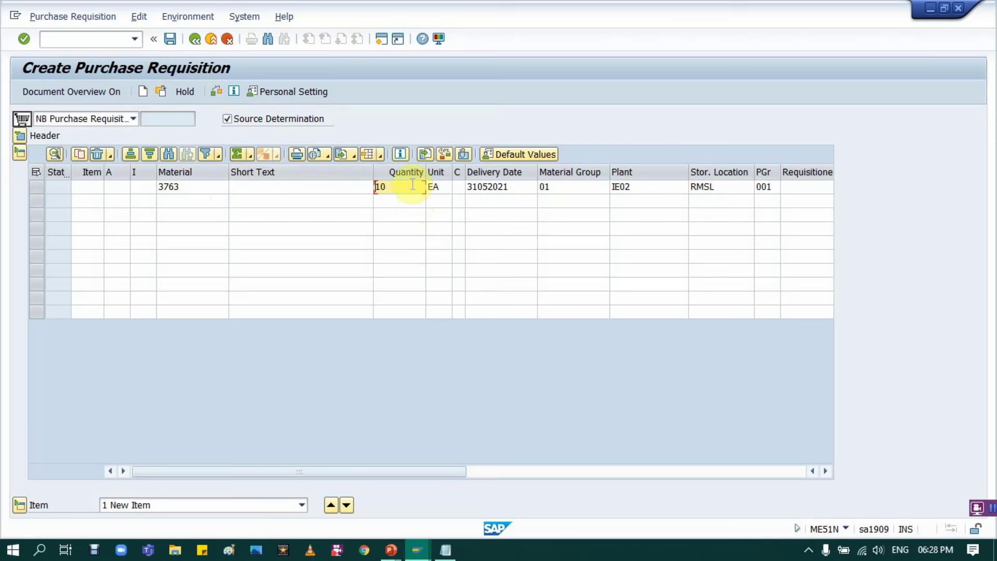
key(Return)
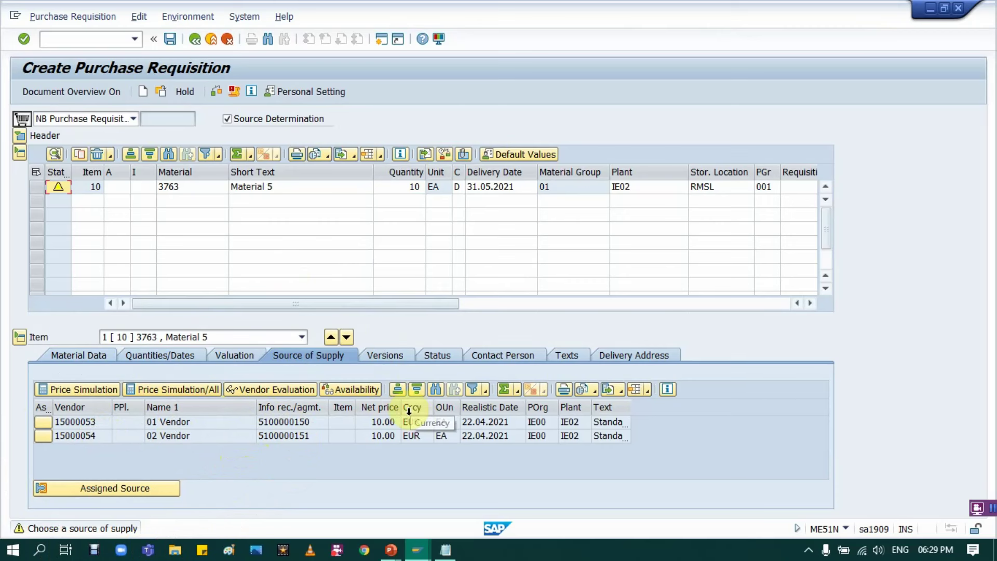
click(42, 421)
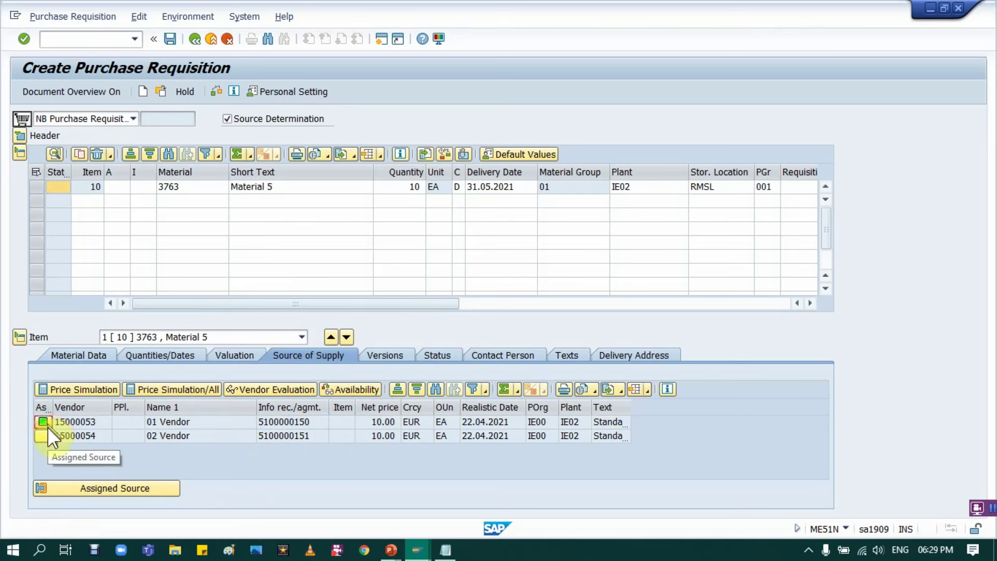
click(98, 489)
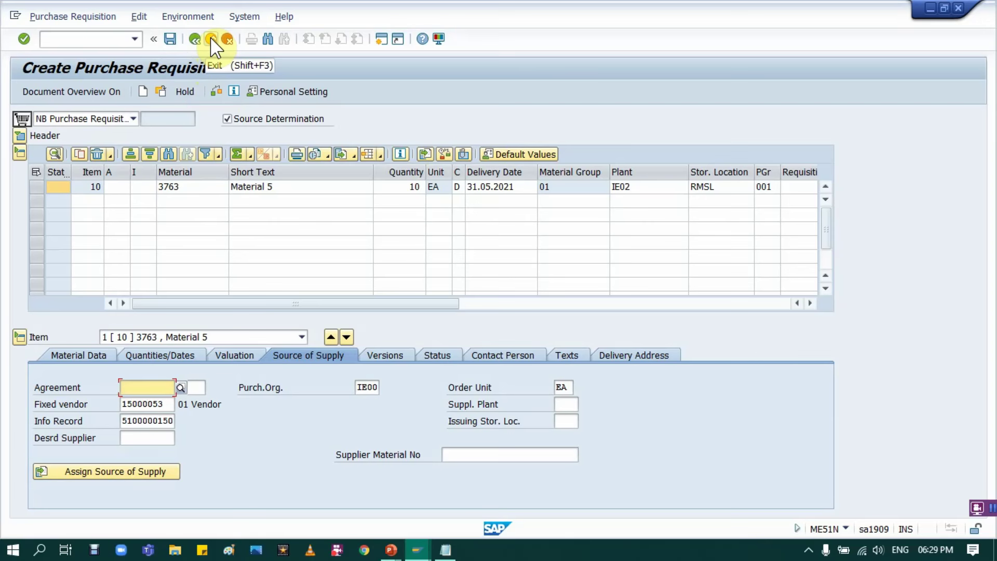
Step: Switch to the Source List notes in Notepad and look up the Vendor 03 number
click(159, 187)
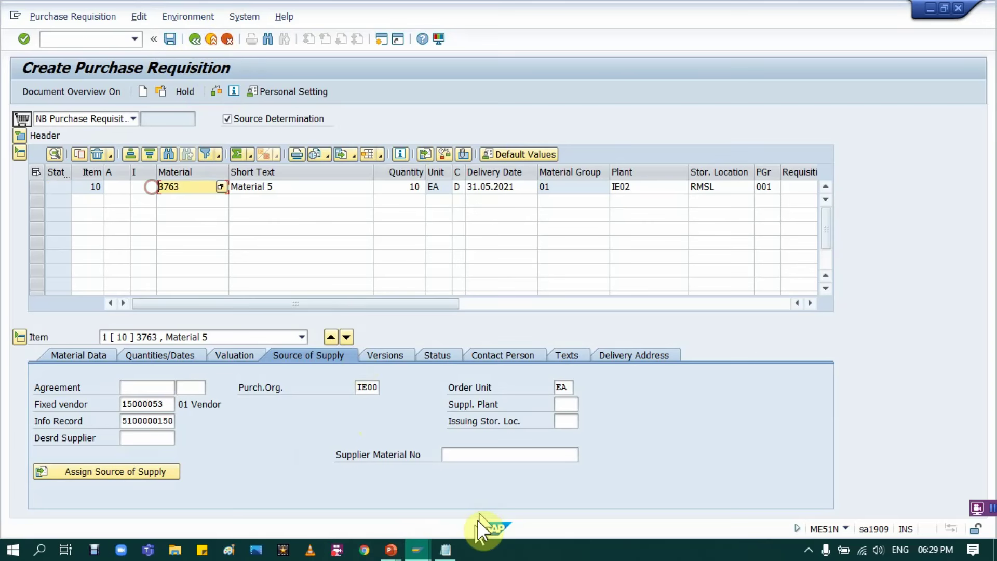
click(446, 549)
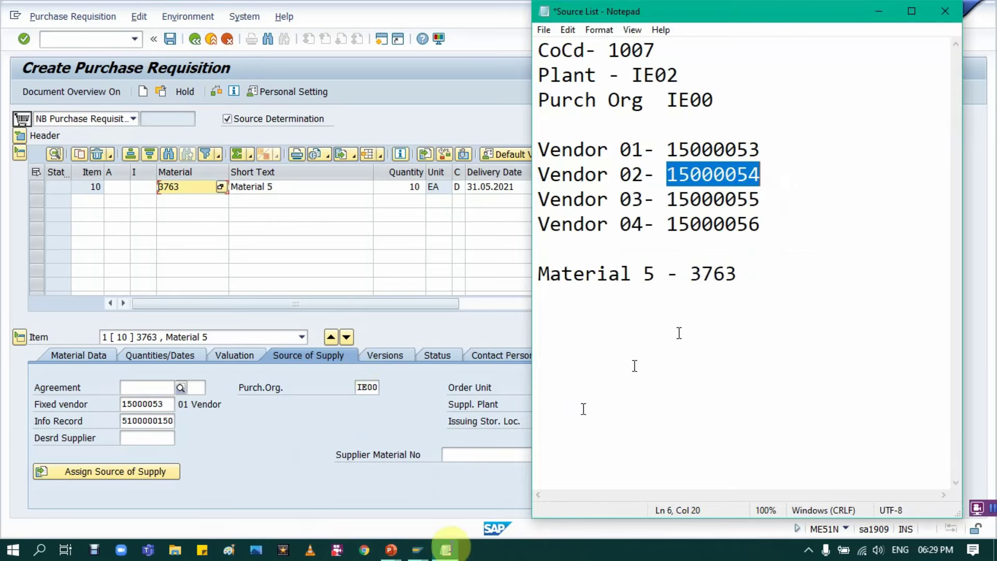
double_click(715, 203)
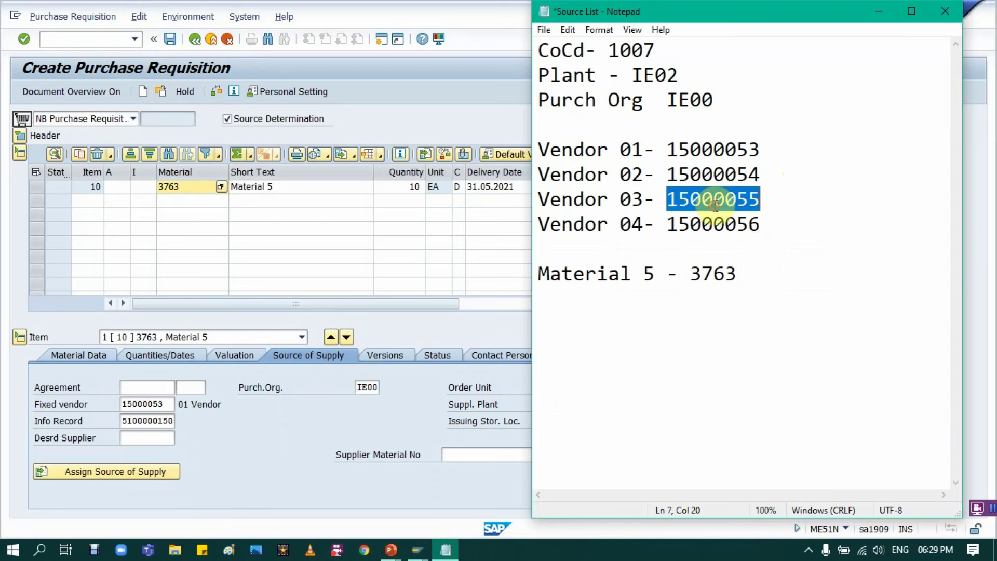
Step: Exit the purchase requisition without saving it and start transaction MM02
click(212, 41)
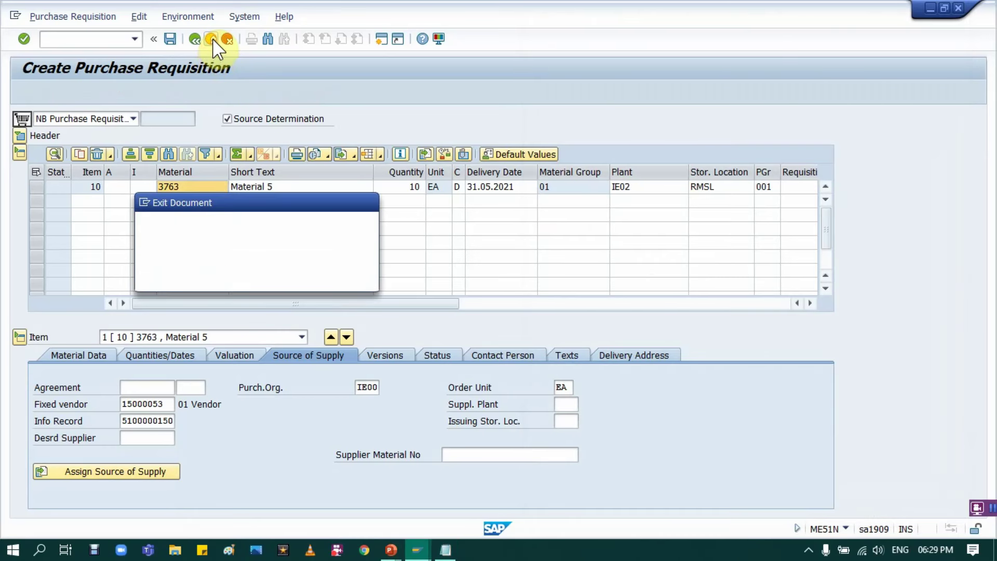
click(255, 275)
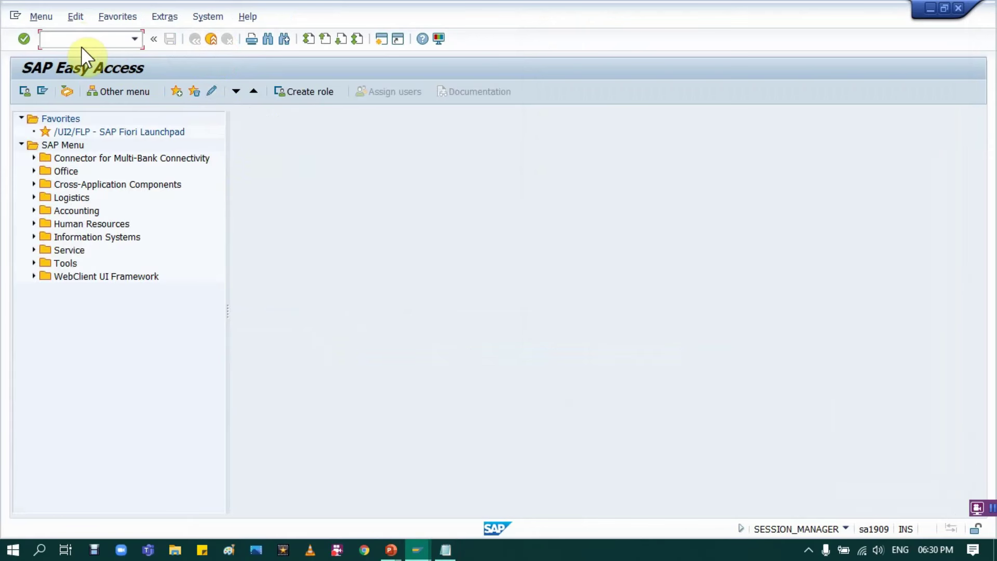
click(94, 39)
text(MM02)
key(Return)
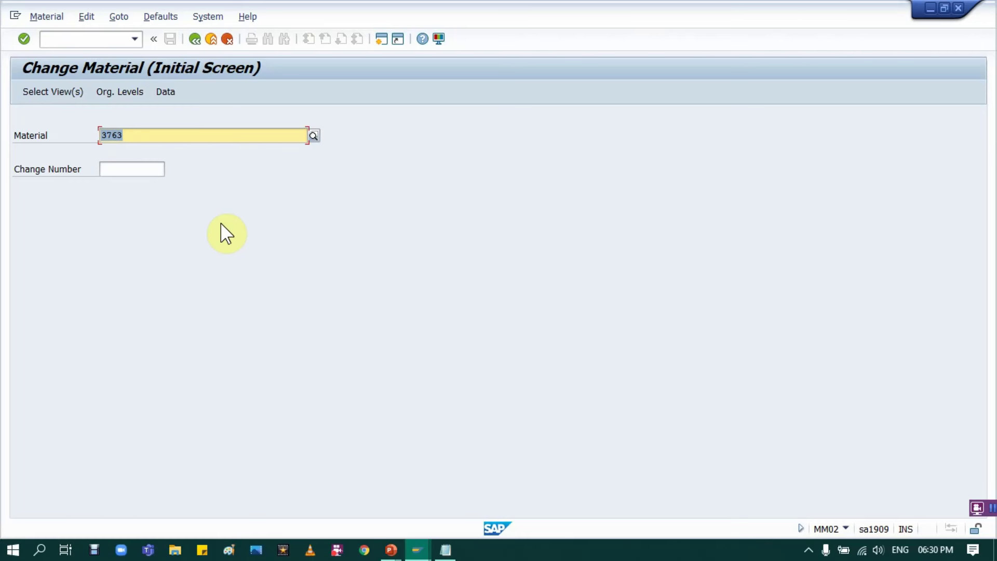
Step: Open material 3763 for change with the preselected views, for plant IE02 and storage location RMSL
key(Right)
key(BackSpace)
key(Return)
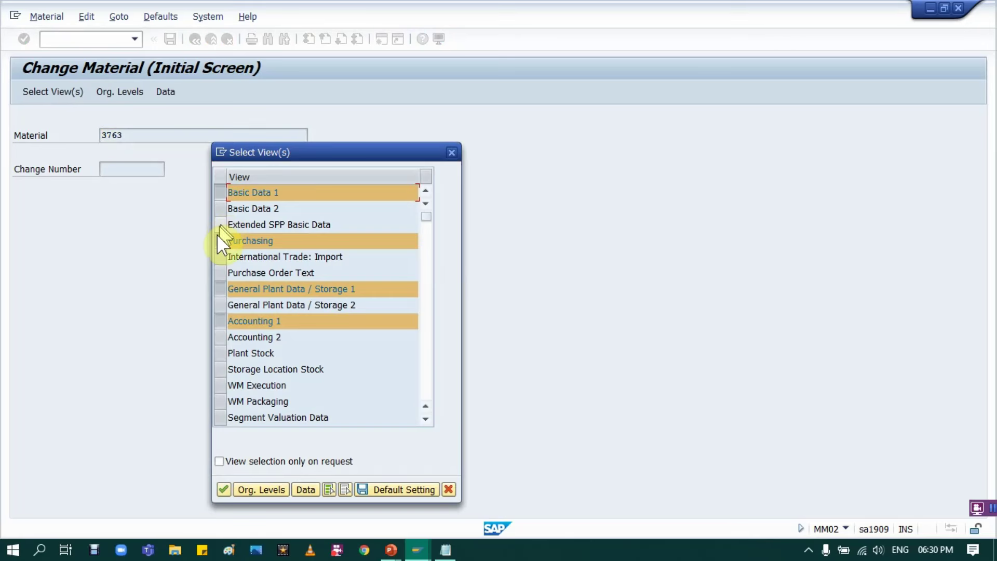
key(Return)
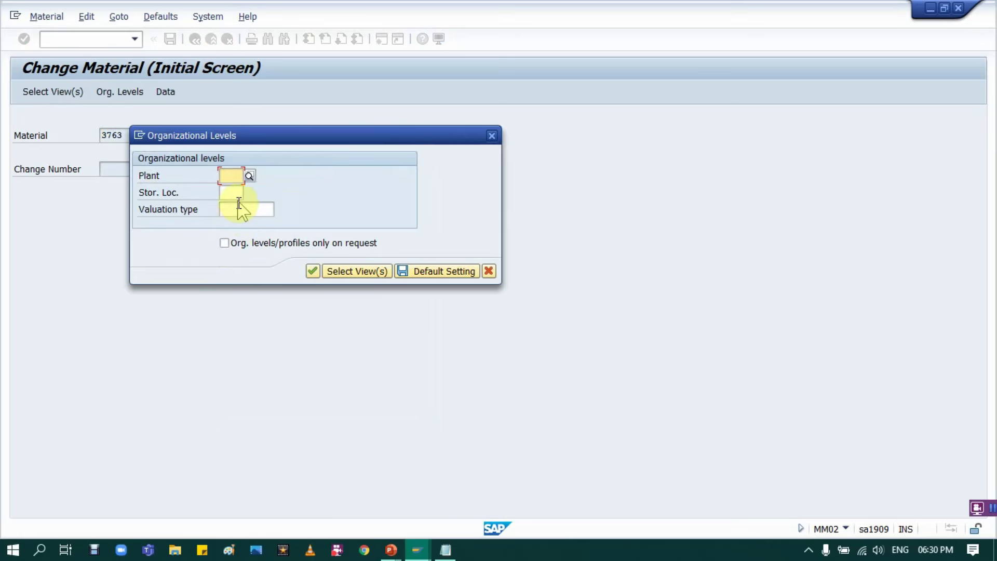
click(230, 190)
click(232, 192)
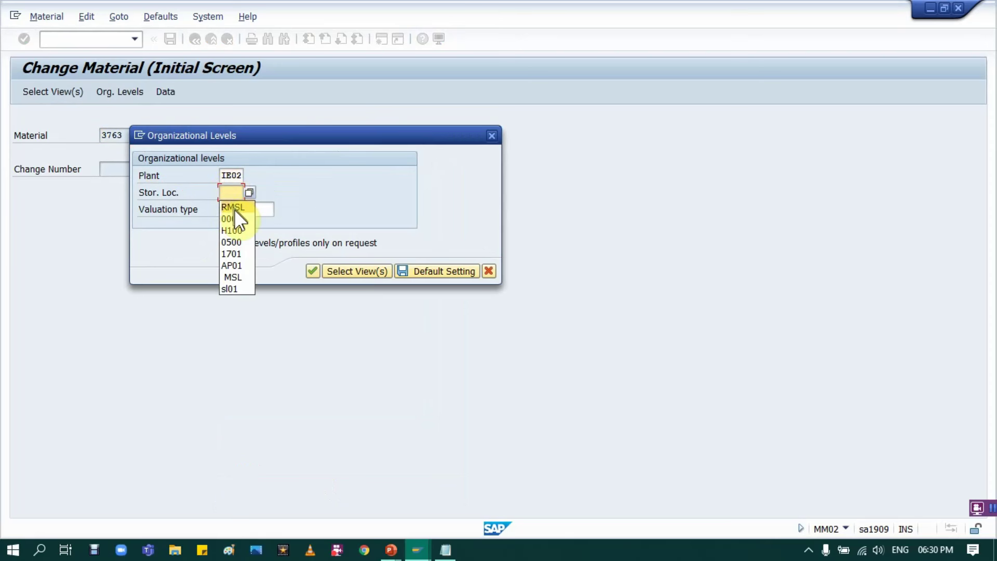
click(234, 209)
key(Return)
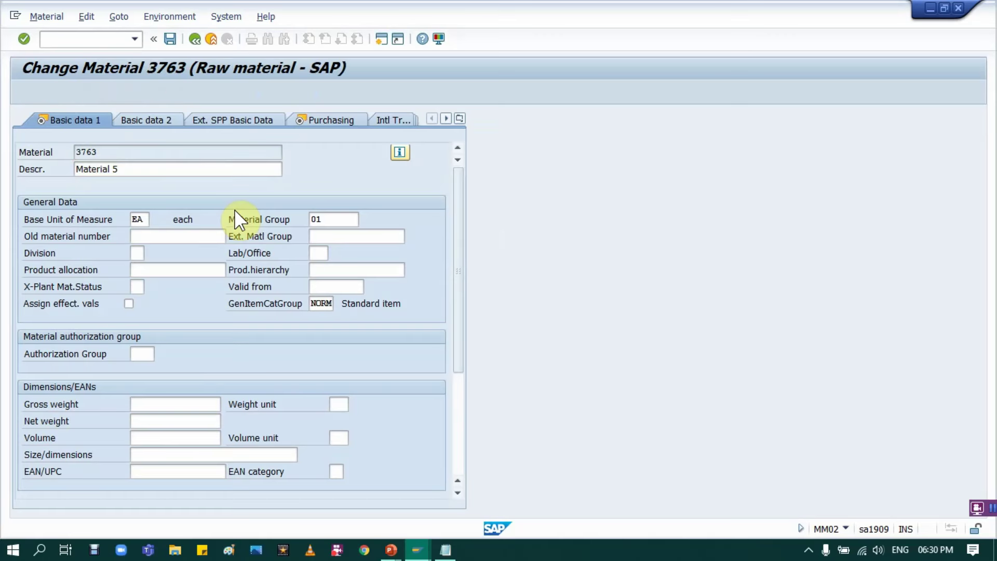
Step: Set the Source list indicator in the material's Purchasing view and save the material
key(Return)
scroll(239, 213, down, 5)
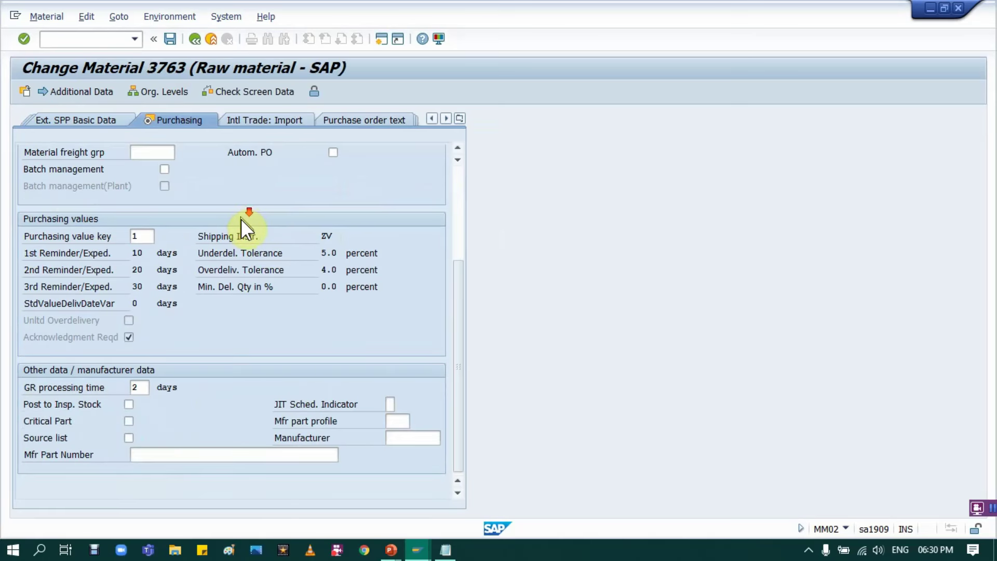
click(35, 439)
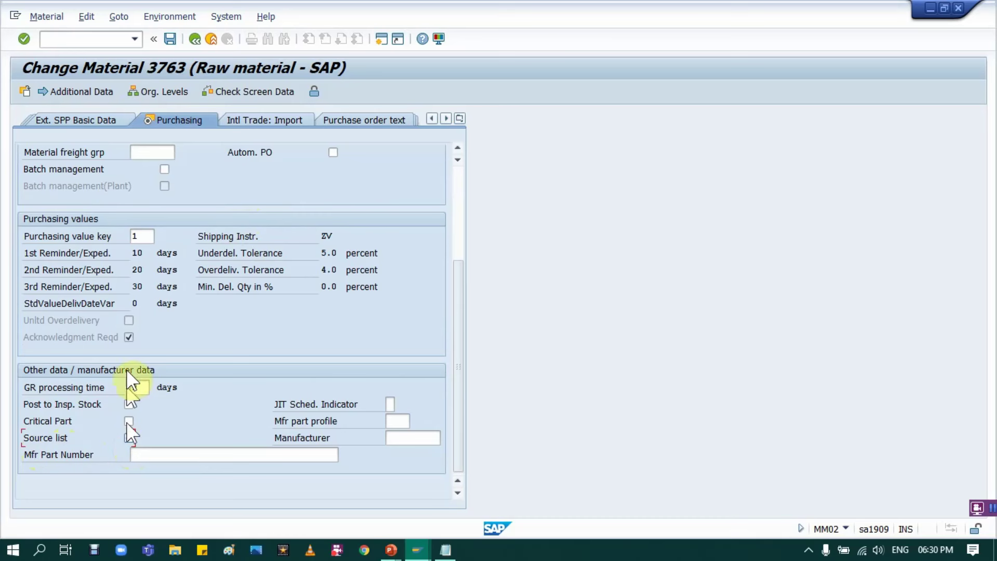
click(170, 40)
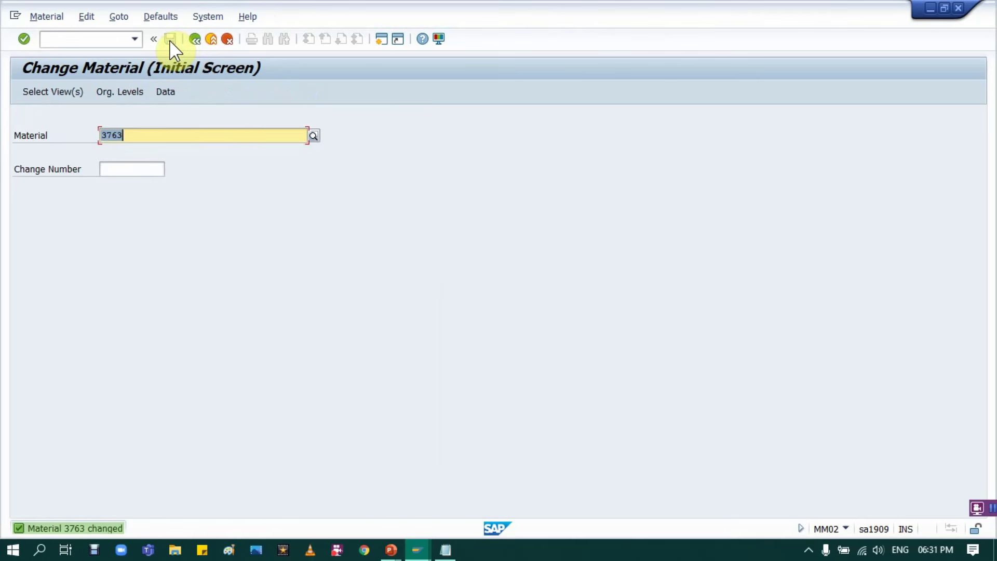
Step: Leave the material change transaction and start transaction ME21N for a purchase order
click(142, 137)
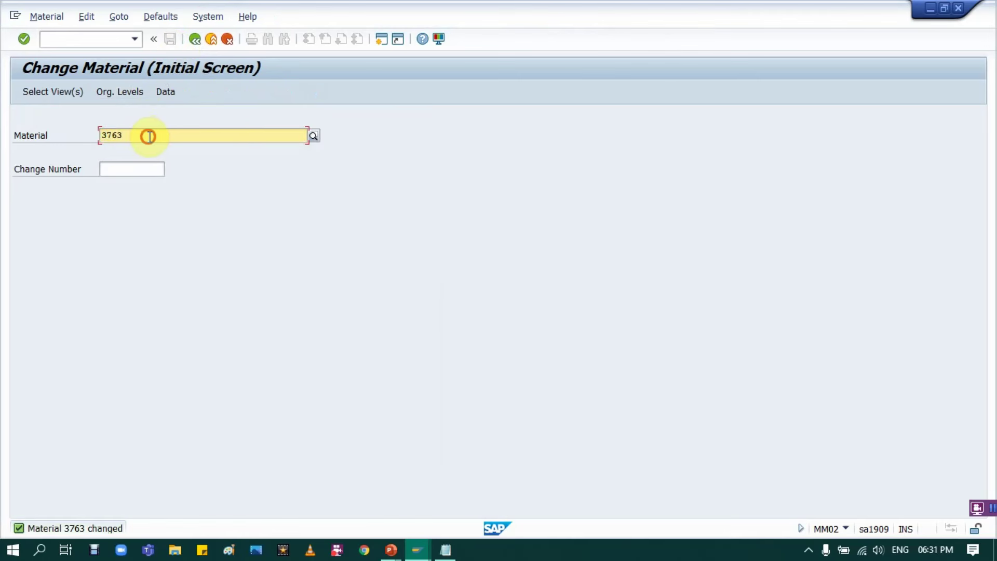
click(101, 135)
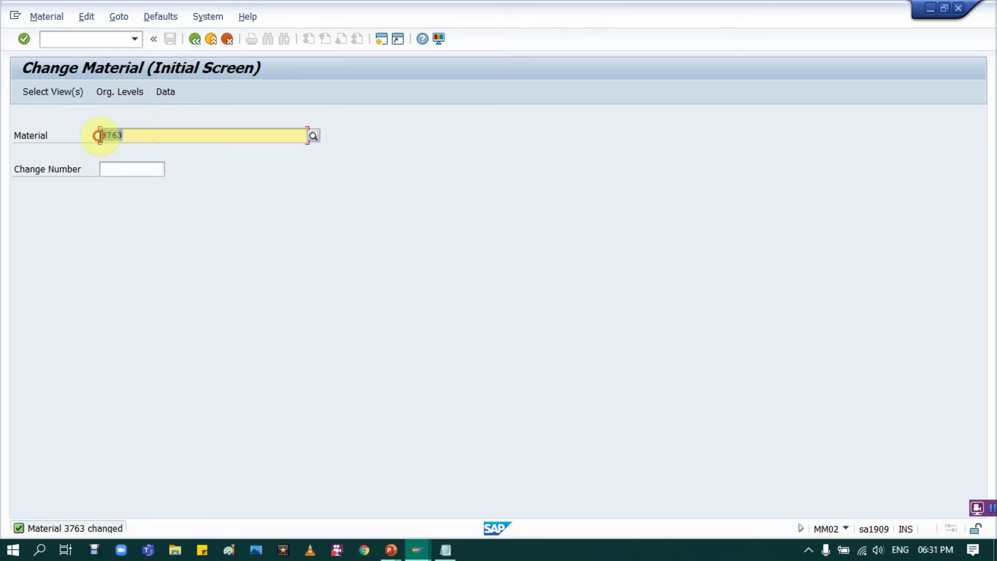
click(208, 40)
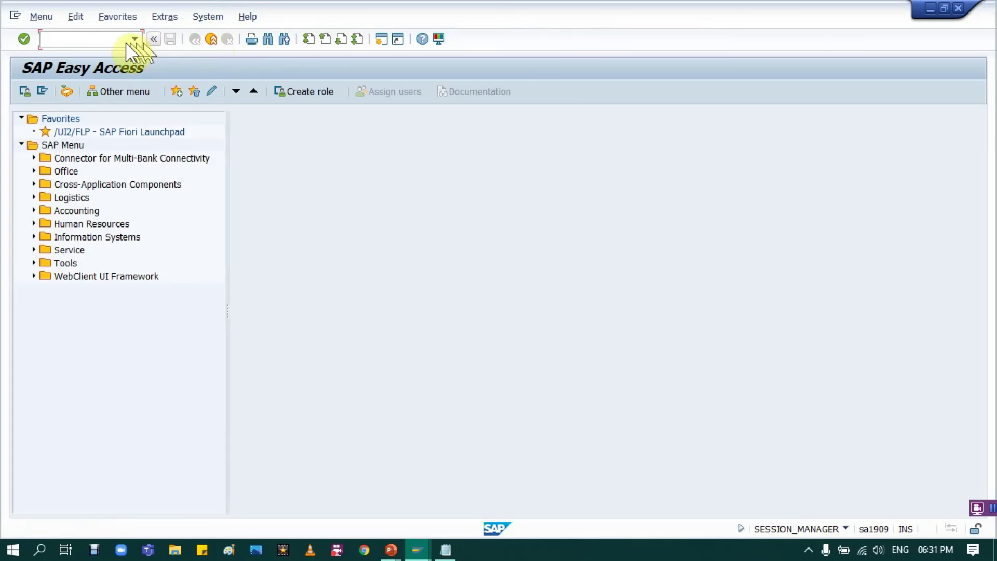
click(110, 38)
text(ME)
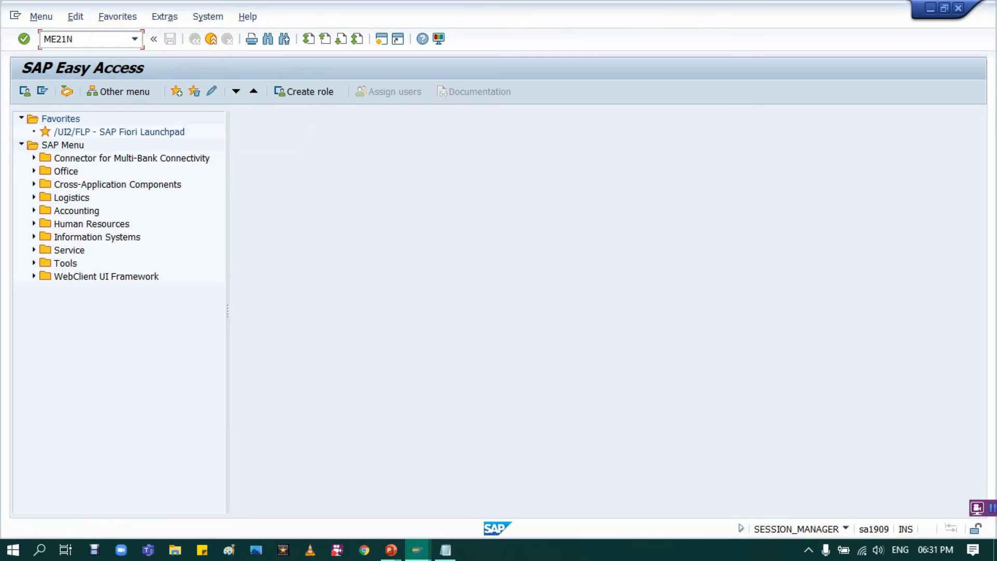
text(21N)
key(Return)
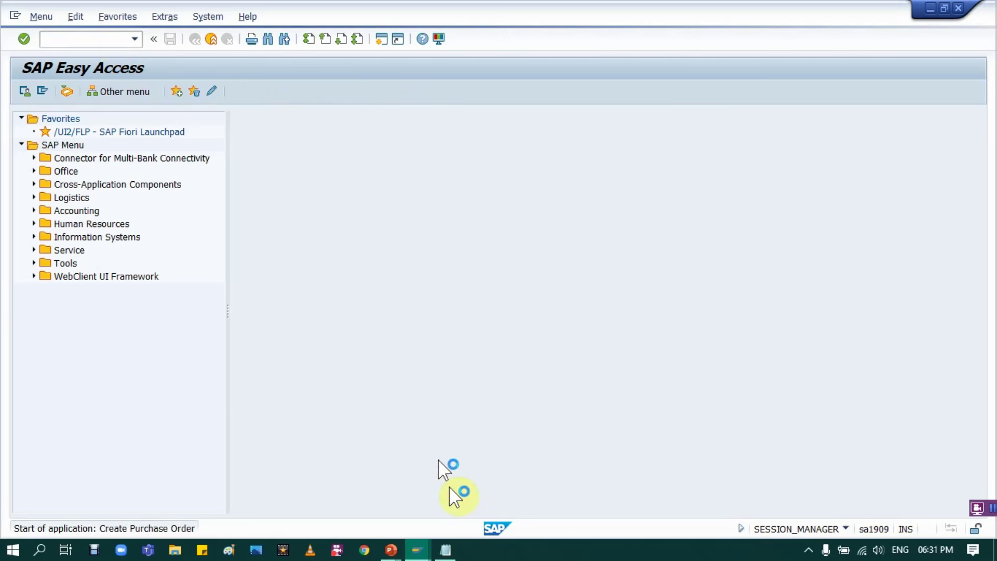
Step: Copy the Vendor 04 number from the Notepad notes into the order's vendor, with purchasing organization IE00, purchasing group 001 and company code 1007
click(445, 549)
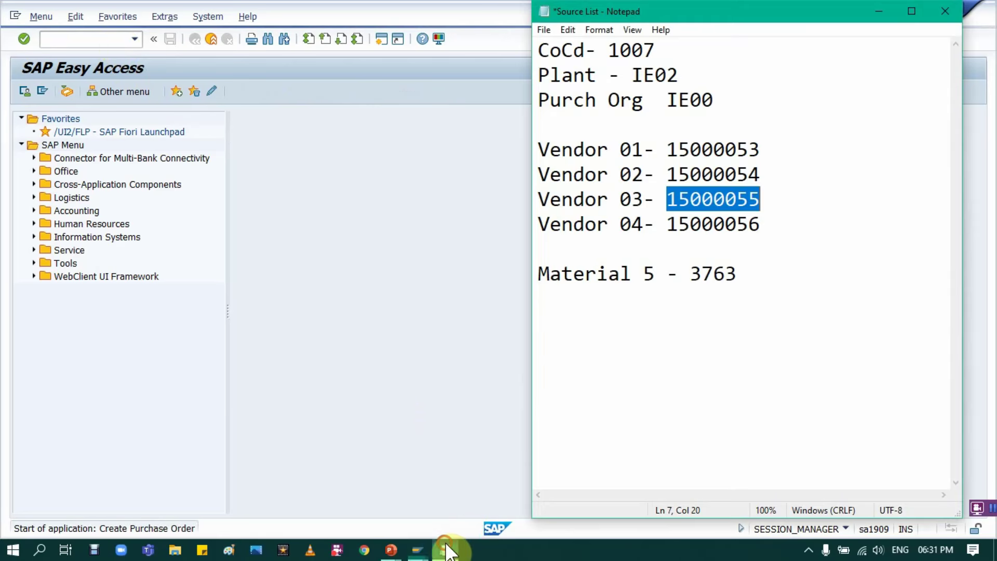
double_click(730, 224)
key(ctrl+c)
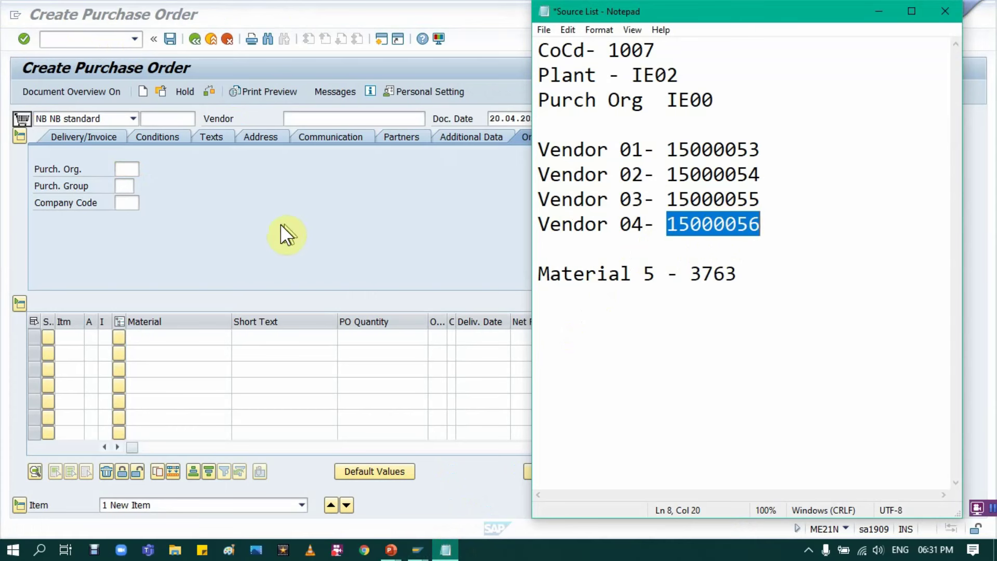
click(287, 235)
click(326, 116)
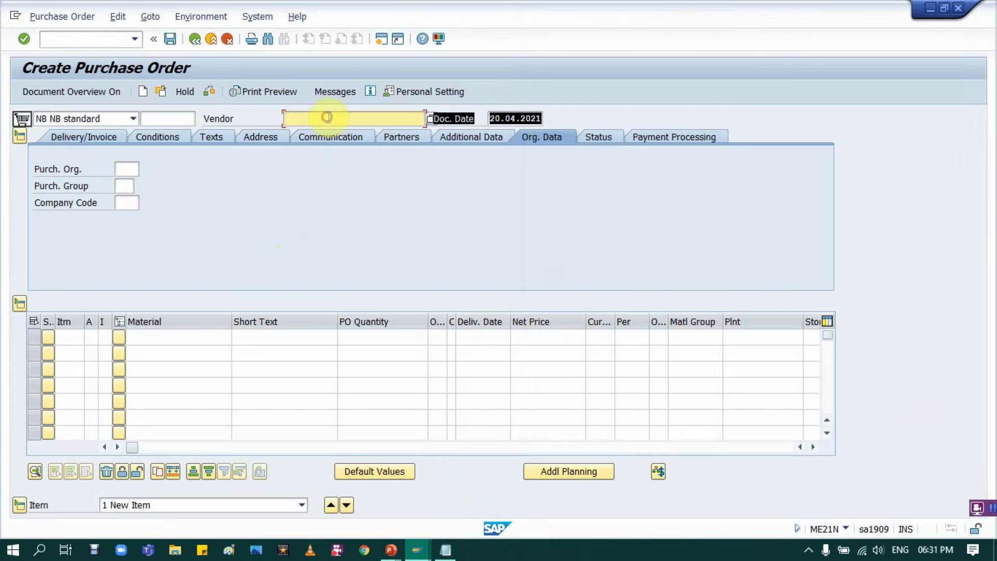
key(ctrl+v)
click(125, 171)
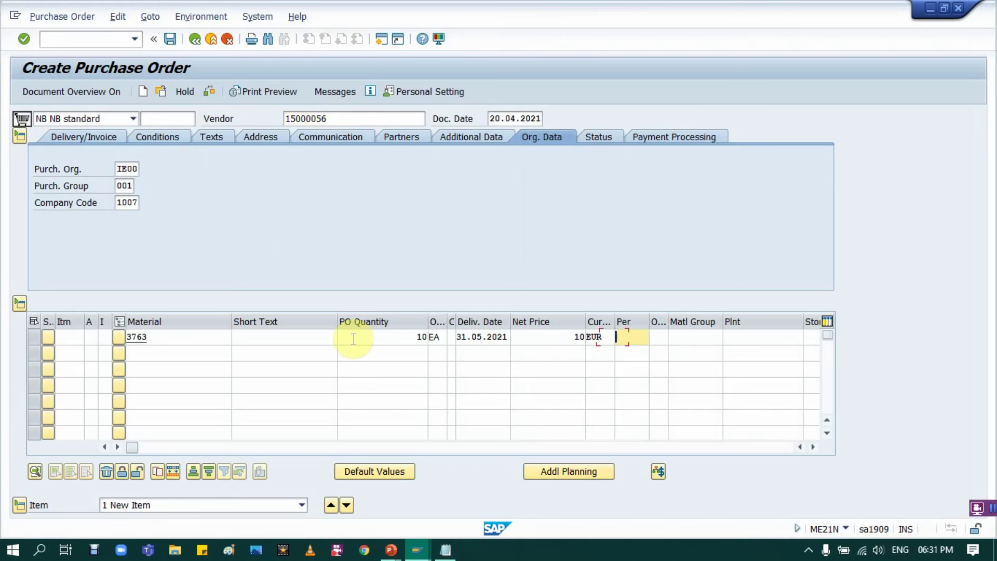
Step: Enter and check the order item: material 3763, 10 EA, delivery date 31.05.2021, net price 10 EUR, material group 01, plant IE02, storage location RMSL
key(Tab)
key(Tab)
text(0)
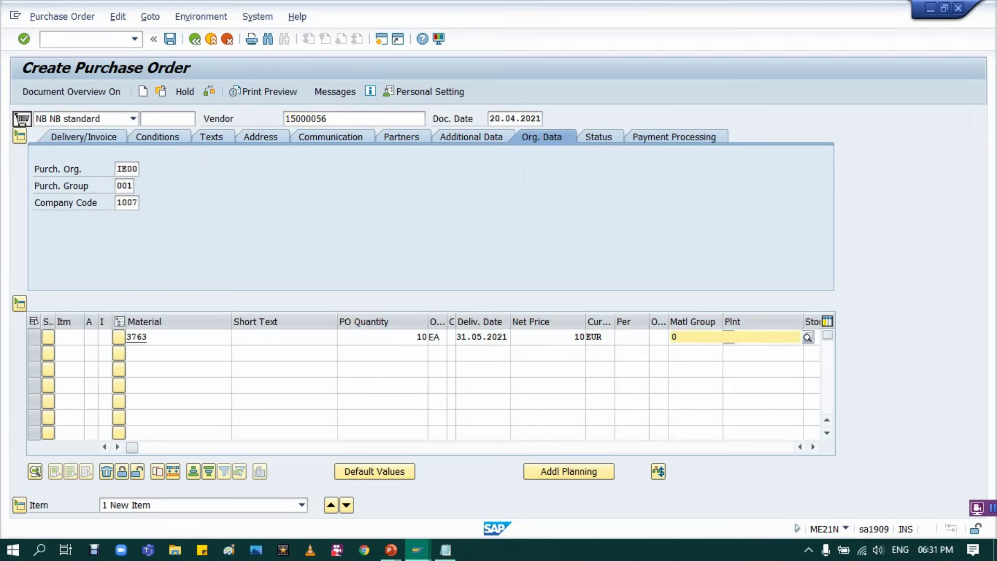
text(1)
key(Tab)
text(IE0)
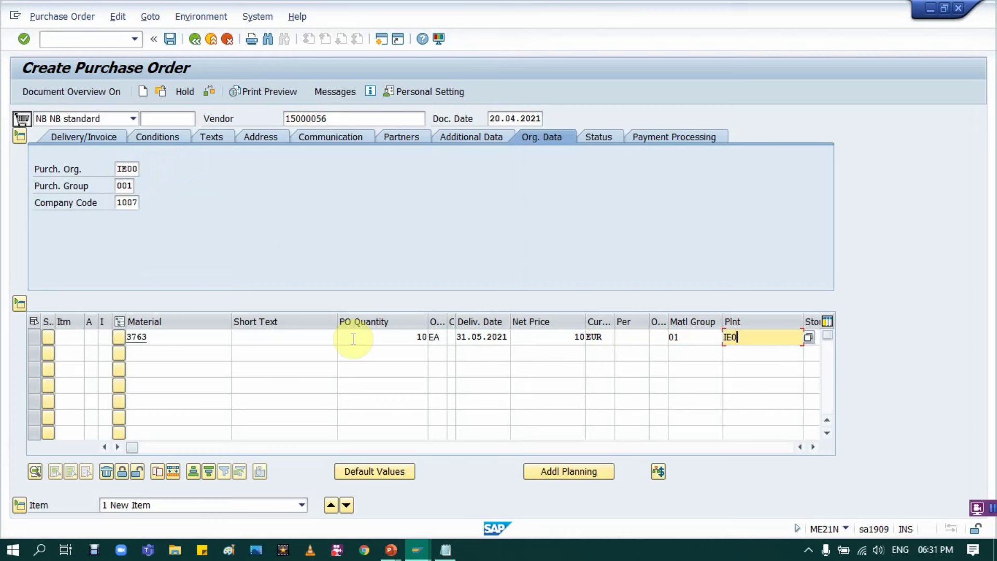
text(2)
key(Tab)
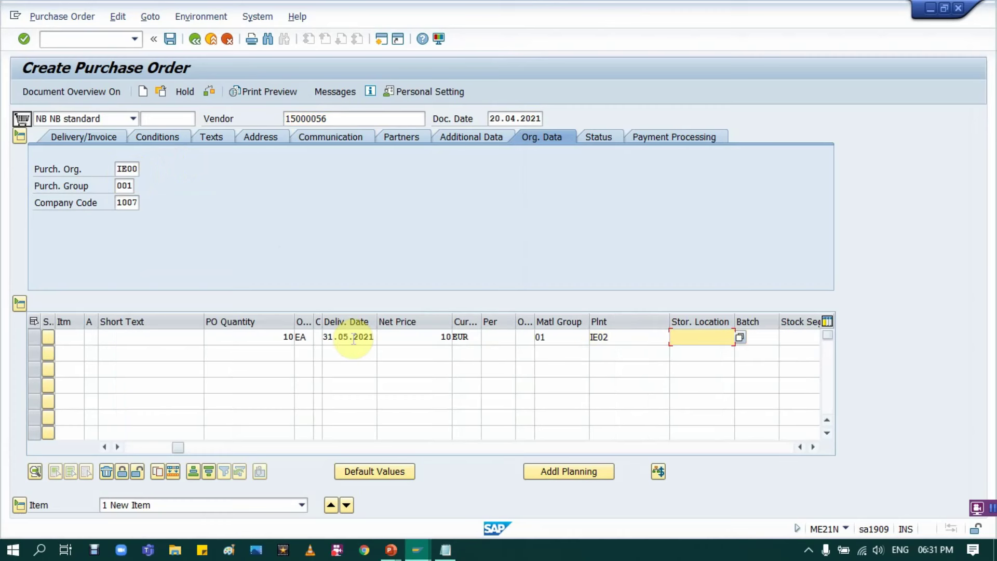
text(RMSL)
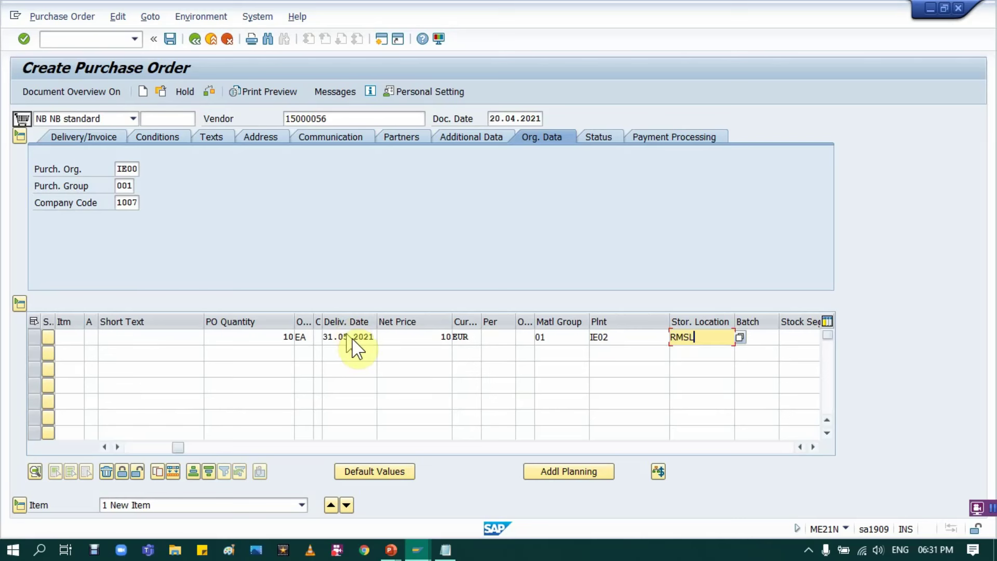
key(Return)
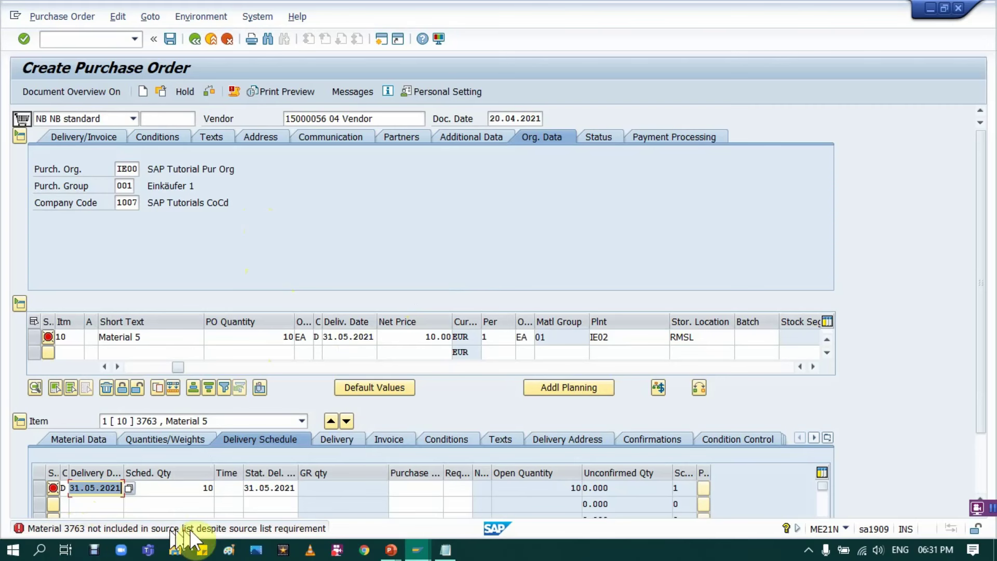
Step: Open the detailed explanation of the source list error message, read its diagnosis and procedure, and close it
click(288, 528)
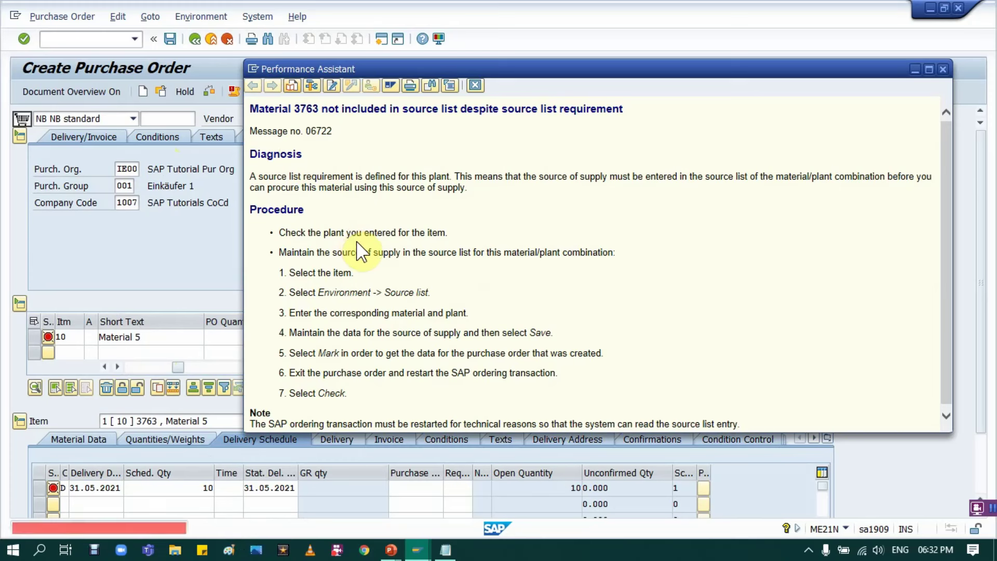
scroll(363, 250, down, 1)
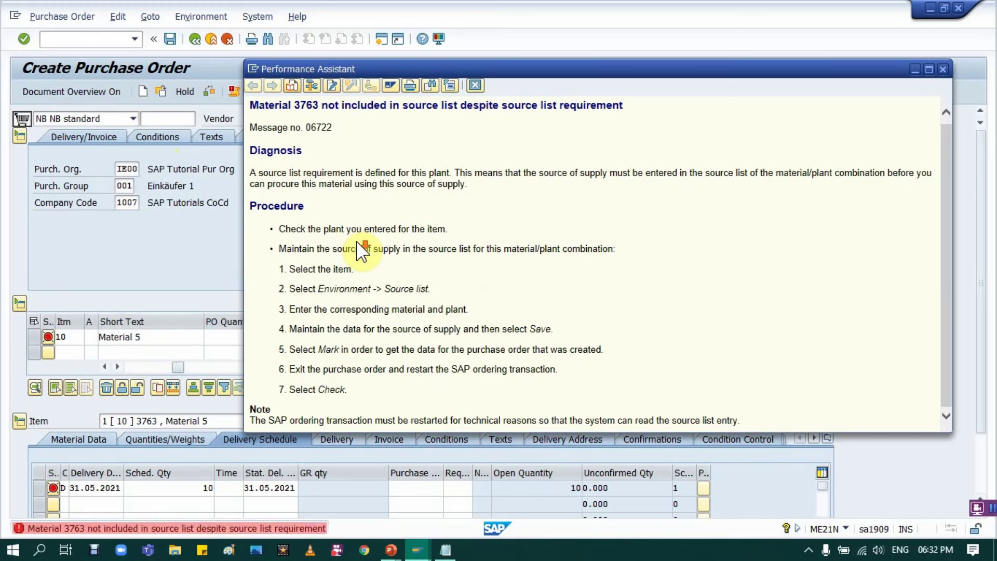
click(943, 70)
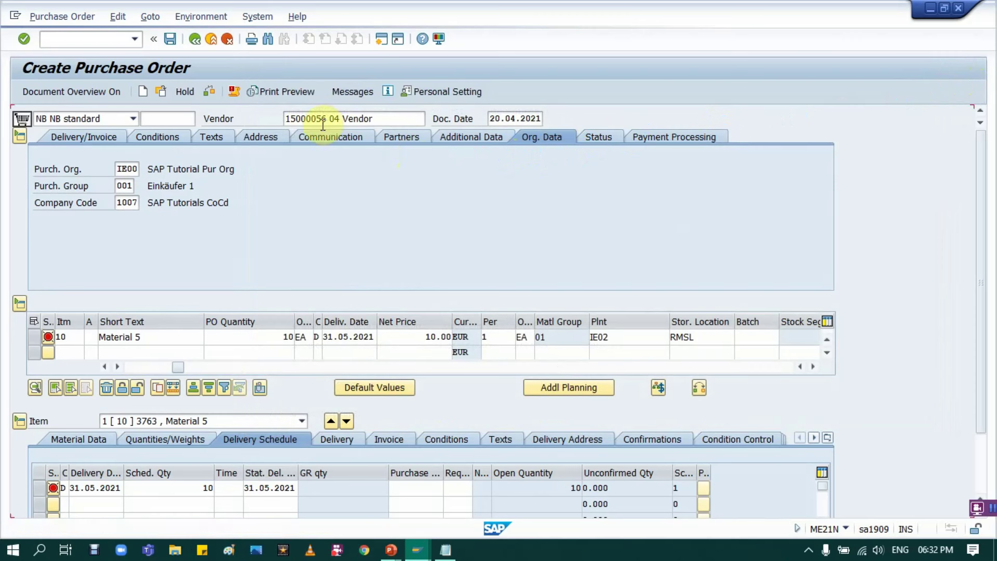
Step: Replace the order's vendor with the Vendor 02 number copied from the Notepad notes and check the purchase order
drag(322, 119, 436, 119)
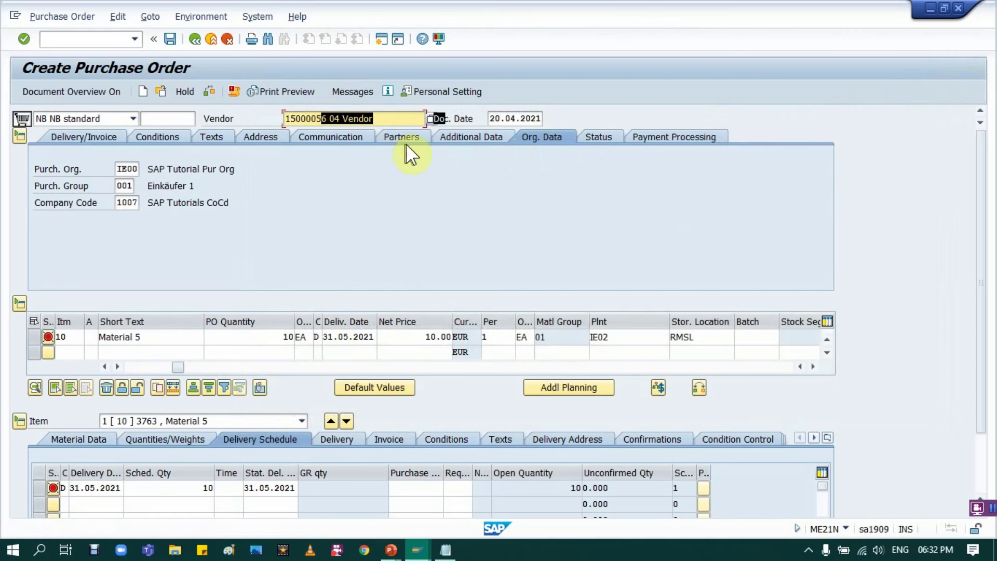
click(446, 551)
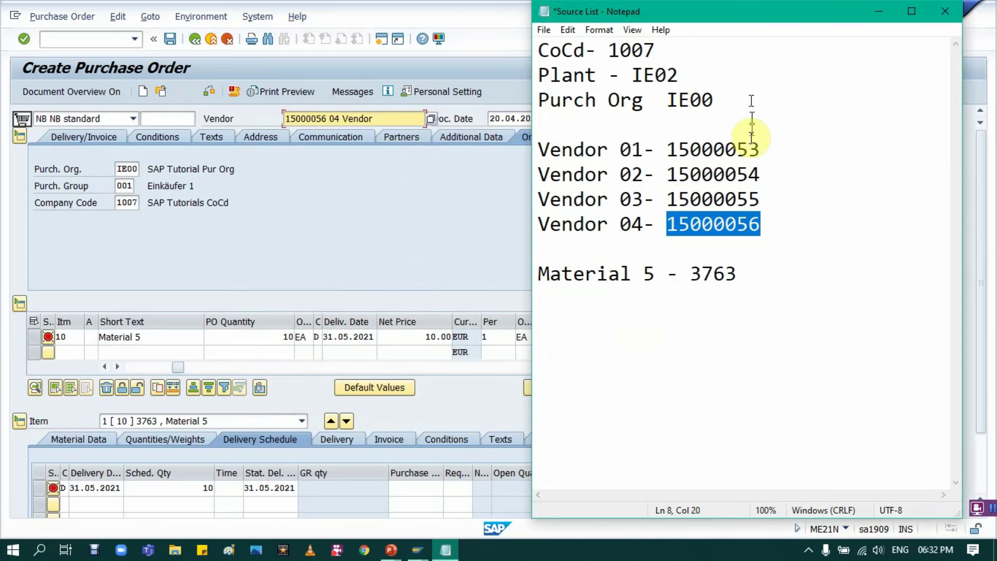
double_click(737, 174)
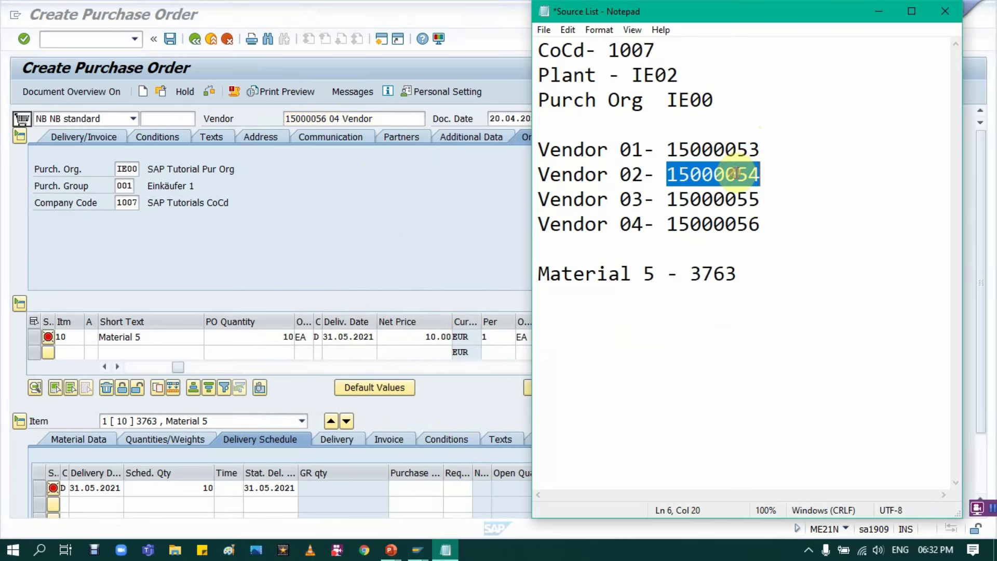
click(328, 120)
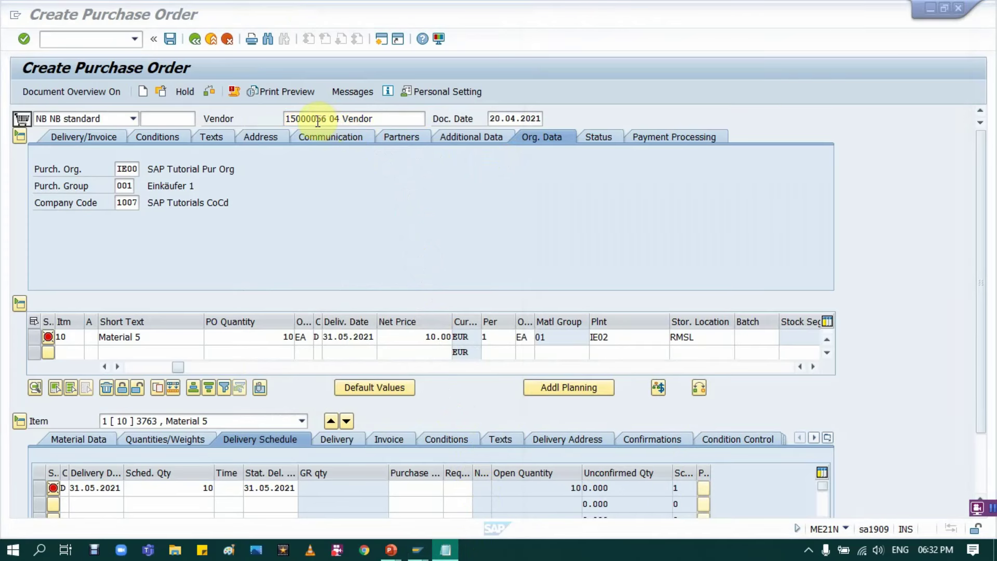
triple_click(327, 119)
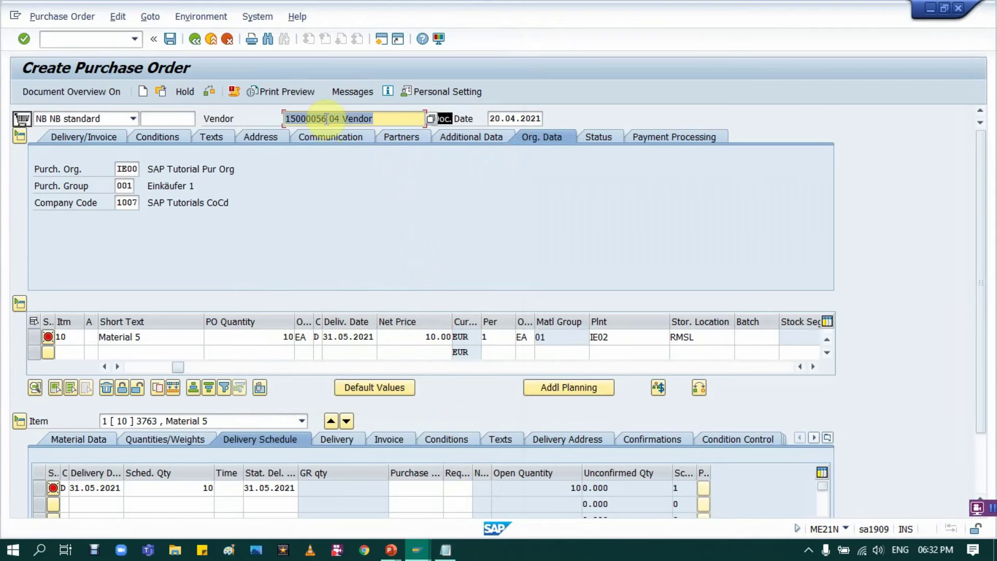
key(BackSpace)
key(Return)
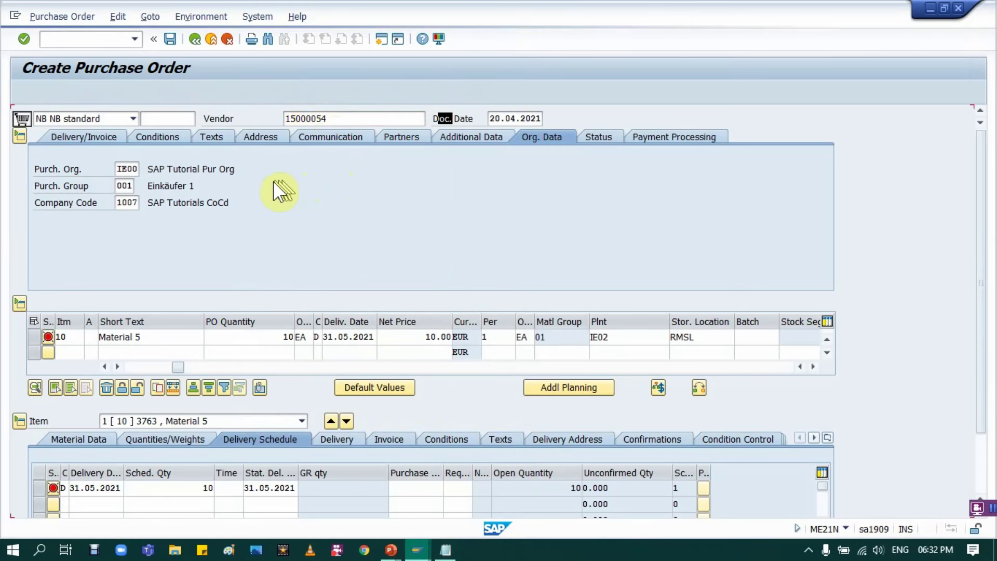
click(209, 93)
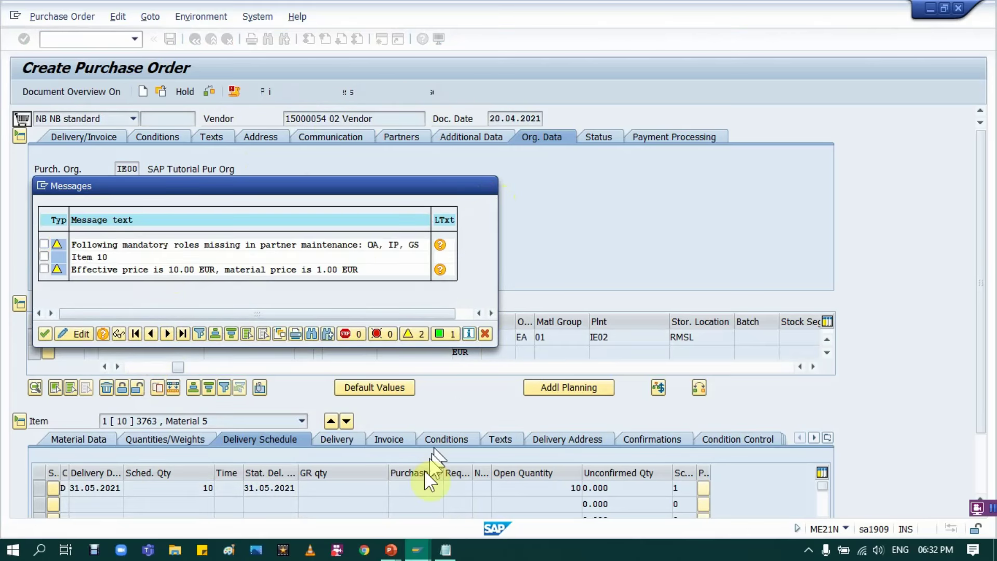
Step: Leave the info record transaction in the other SAP session and open the SAP Reference IMG through transaction SPRO
click(419, 553)
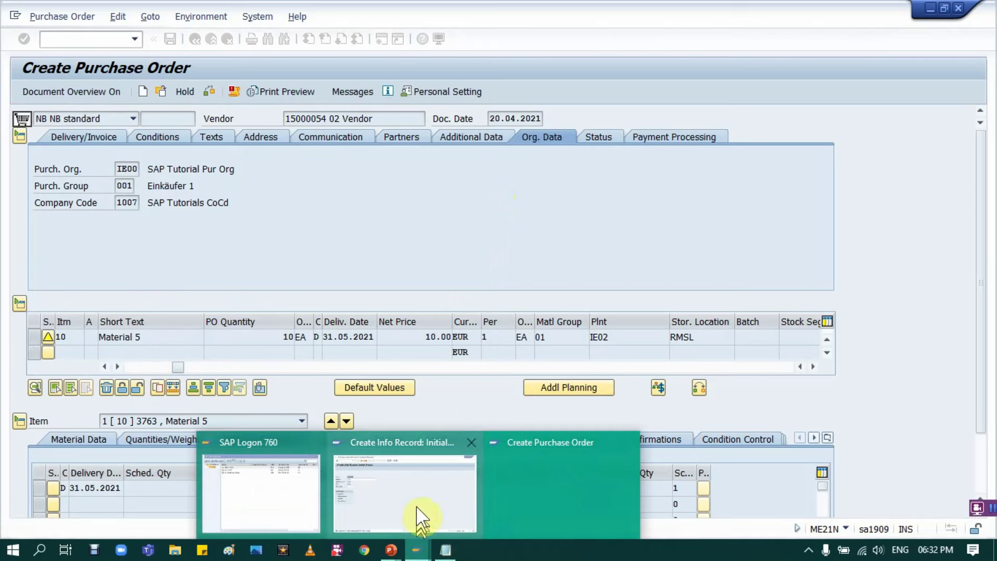
click(407, 507)
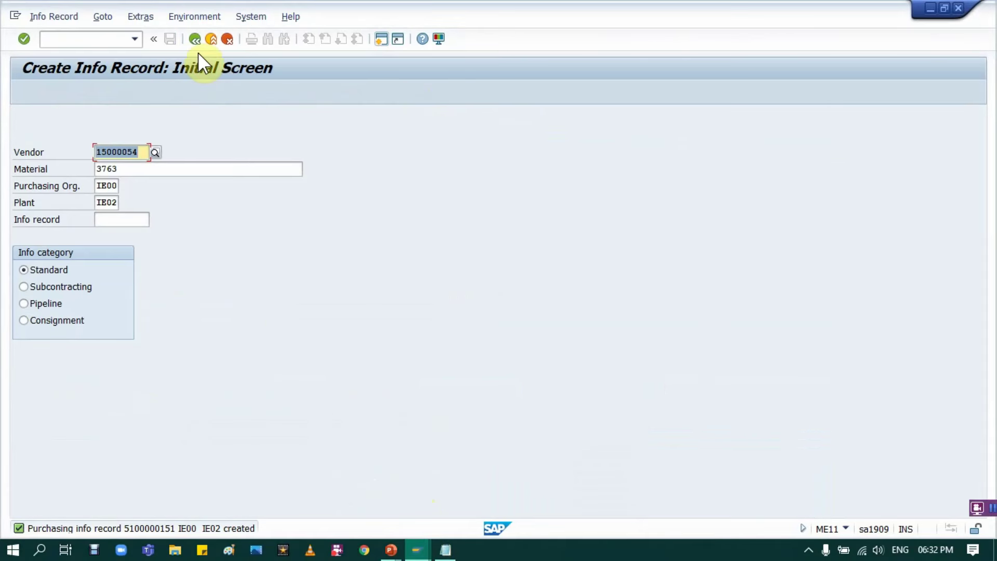
click(209, 42)
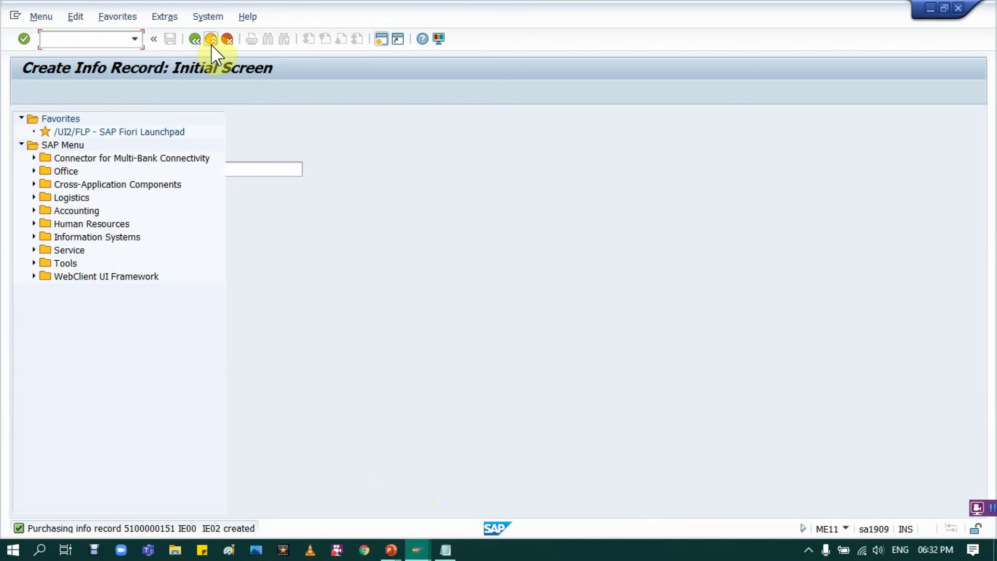
click(99, 39)
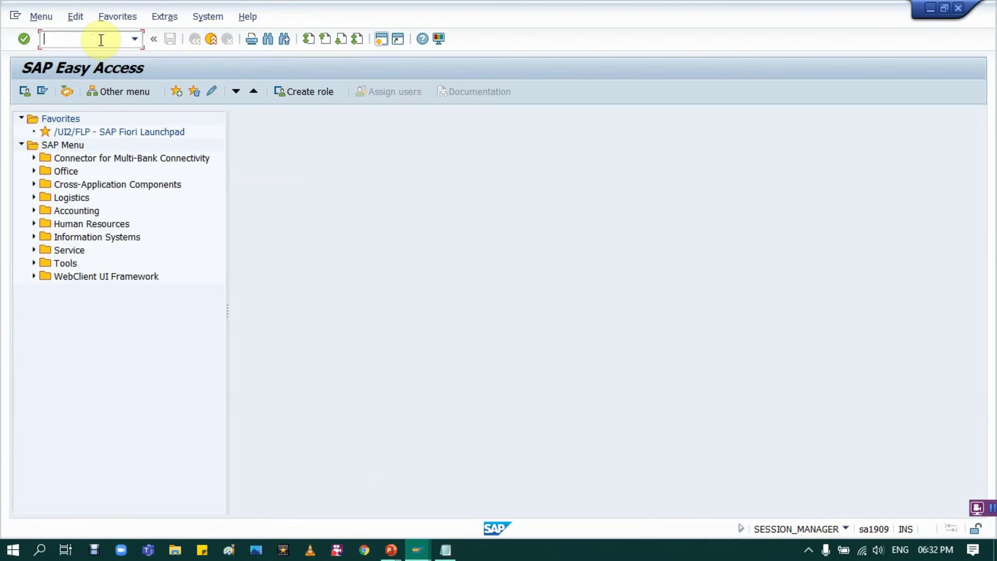
text(S)
text(PRO)
key(Return)
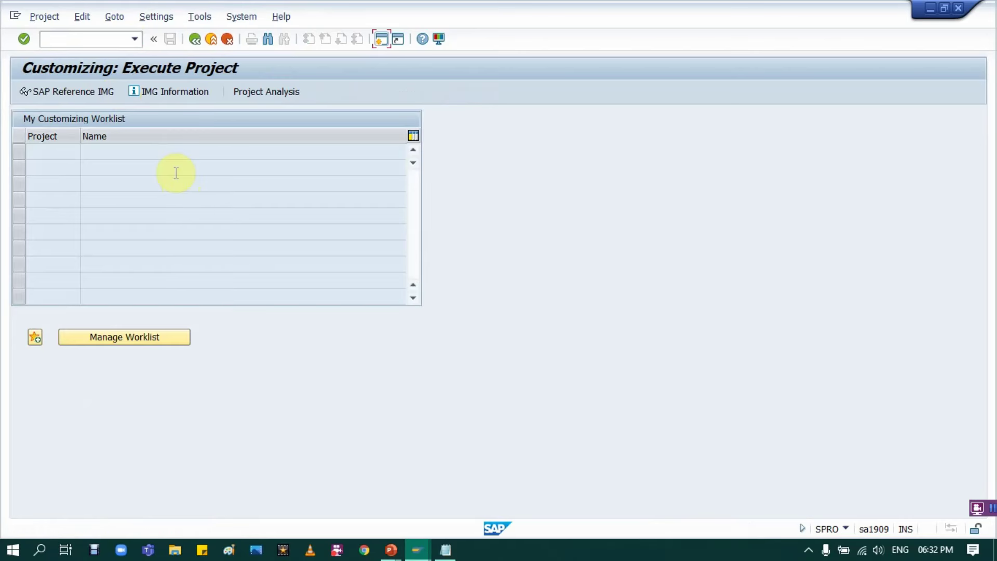
click(54, 95)
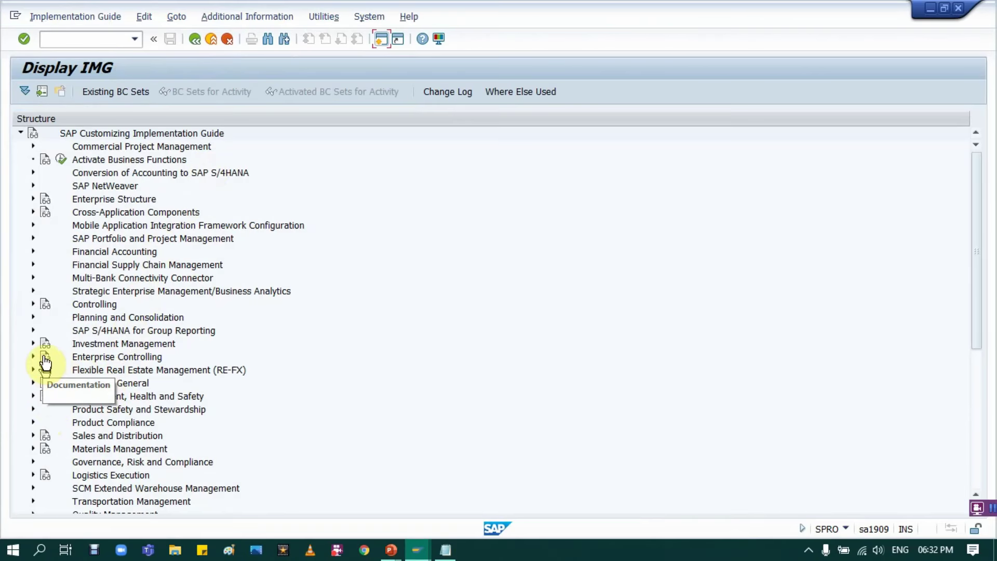
Step: Open the activity Define Source List Requirement at Plant Level within Materials Management, Purchasing, Source List
click(31, 447)
scroll(116, 345, down, 3)
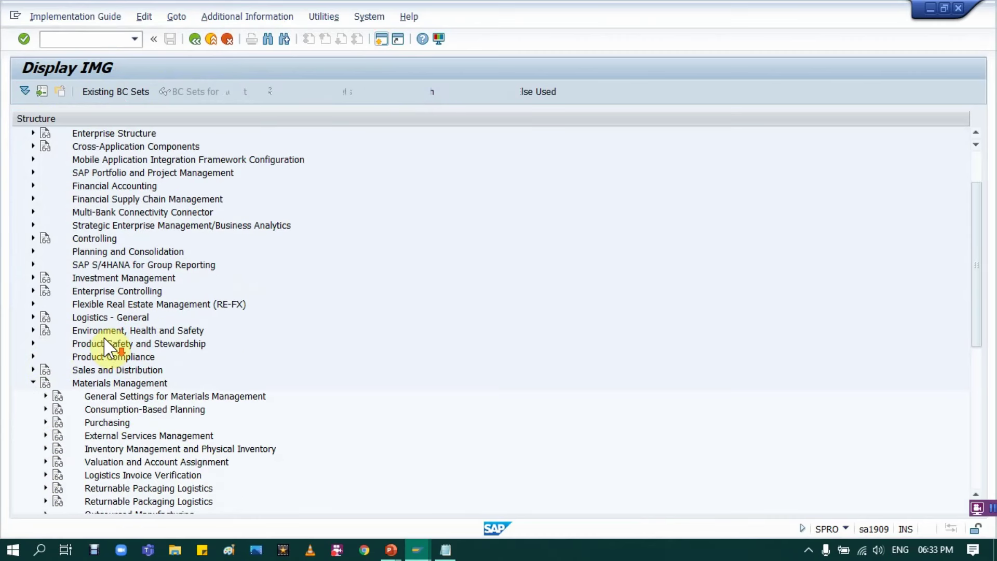
scroll(101, 379, down, 3)
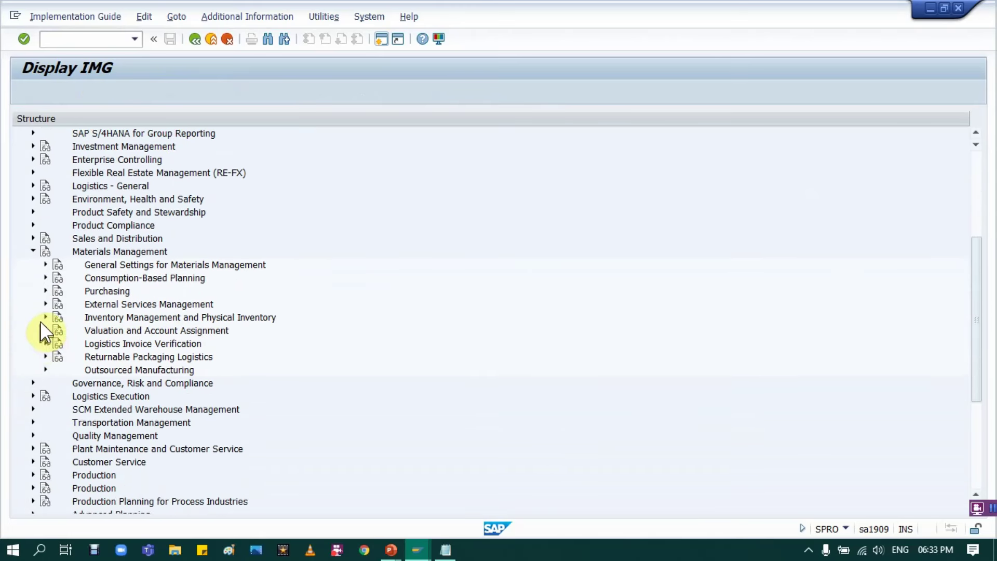
scroll(78, 280, down, 1)
click(95, 250)
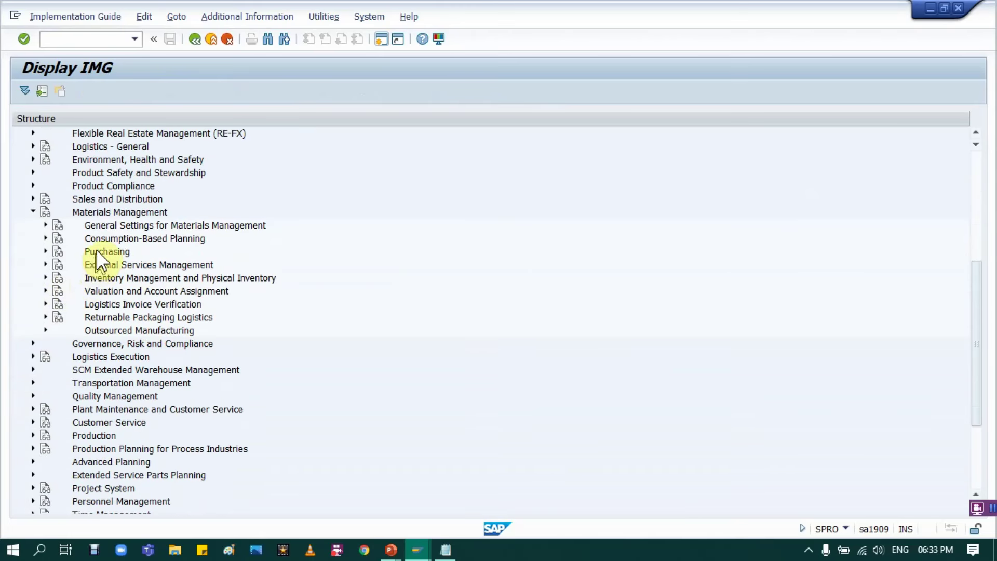
click(46, 252)
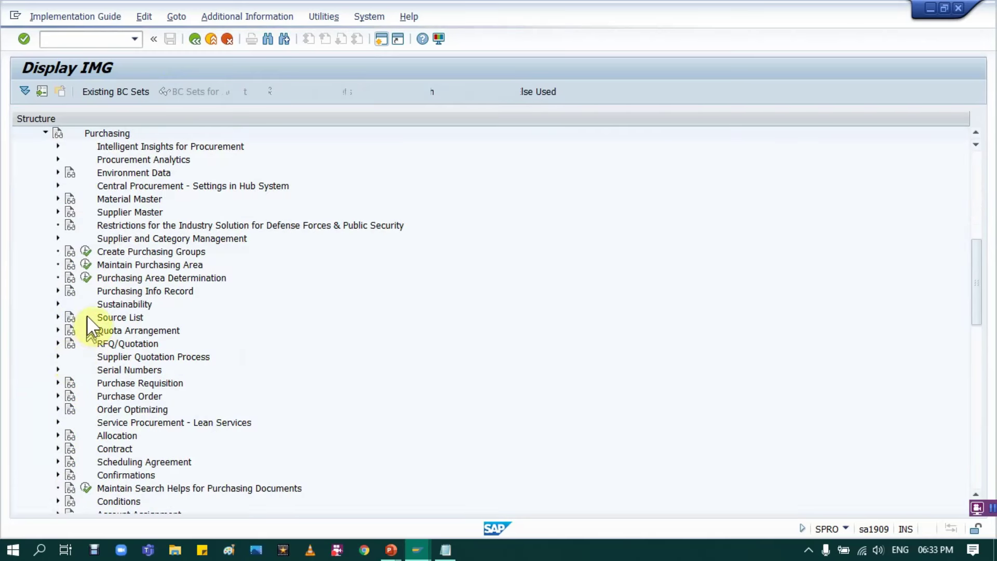
click(57, 316)
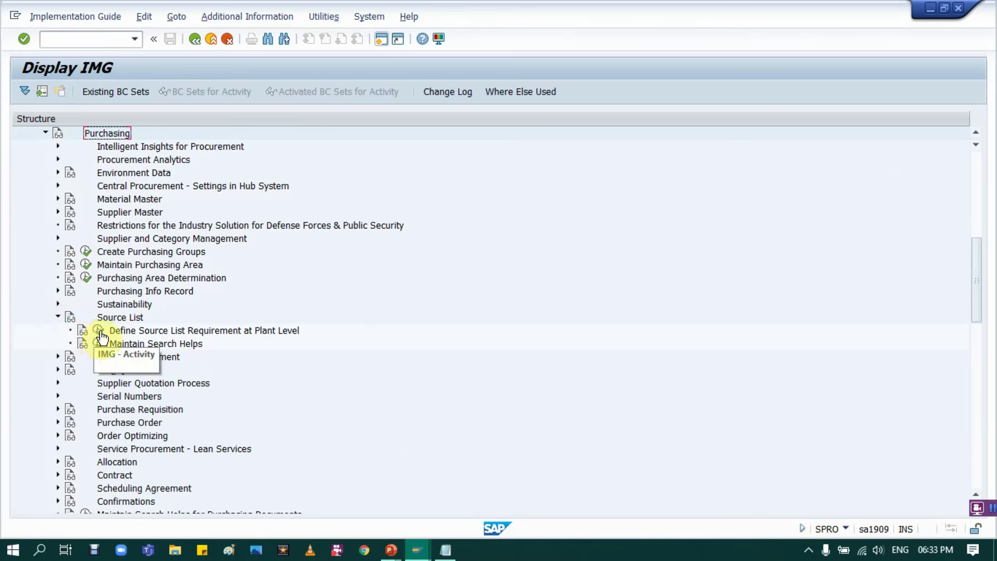
click(139, 331)
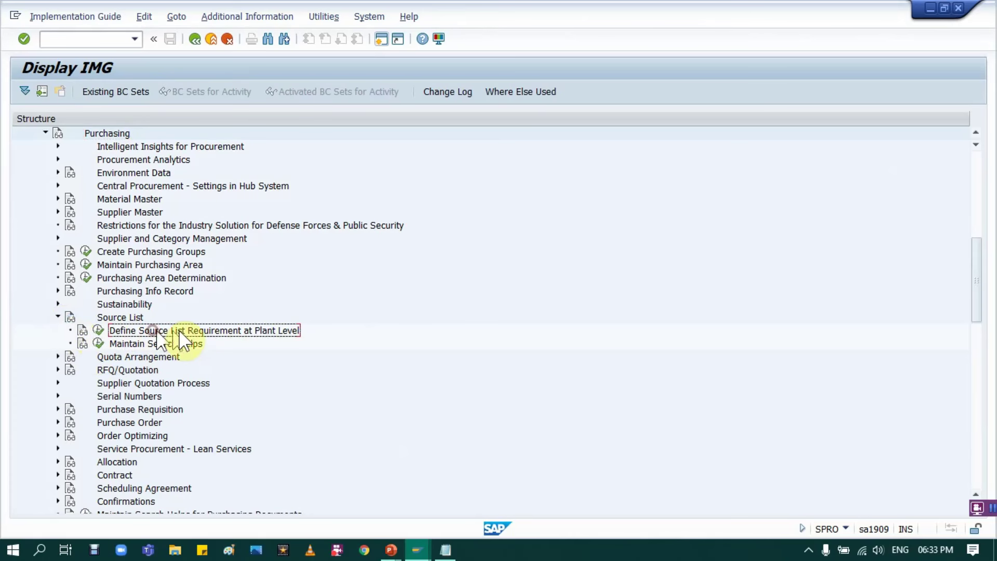
click(98, 328)
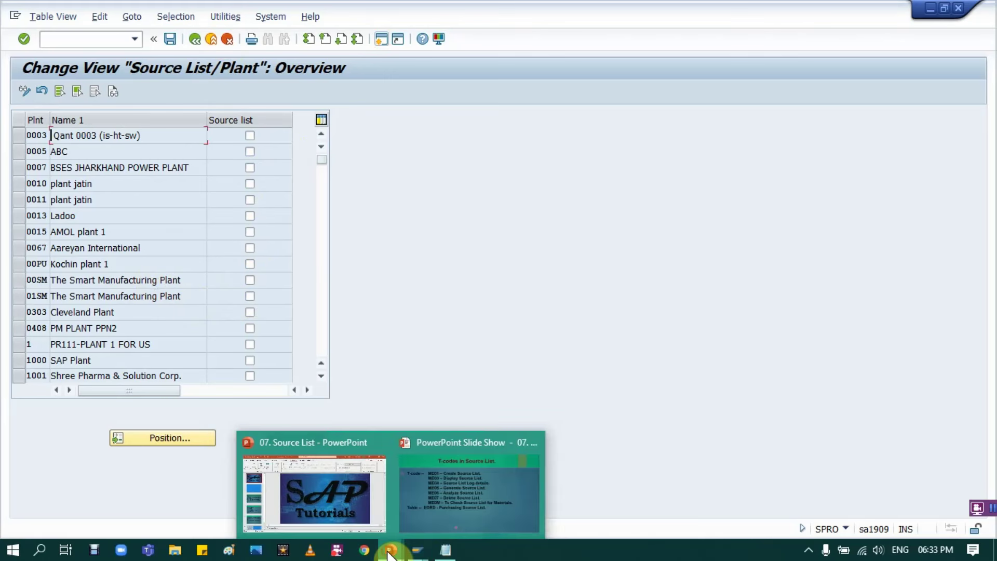
Step: Switch to the running PowerPoint slide show to review the source list T-codes
click(435, 491)
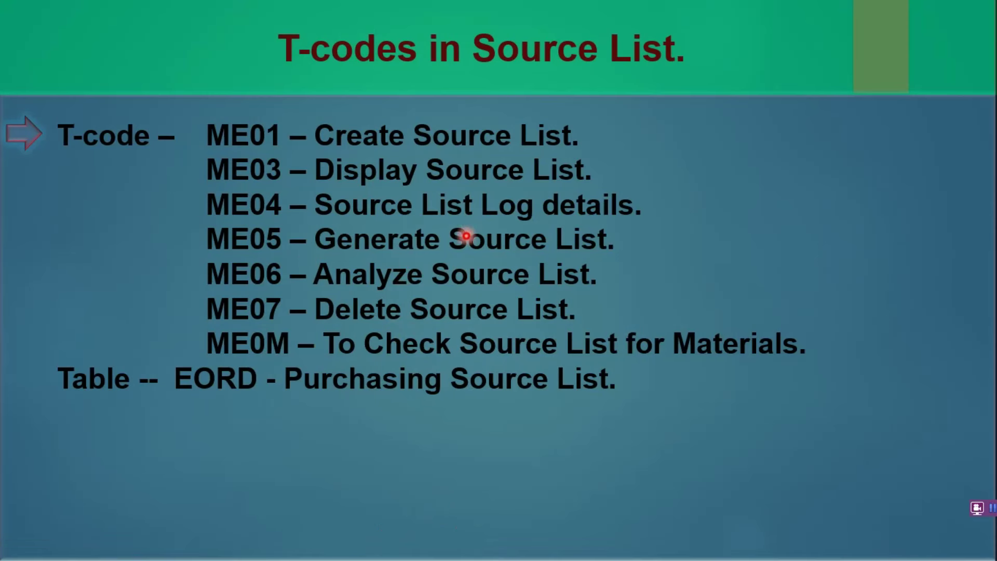